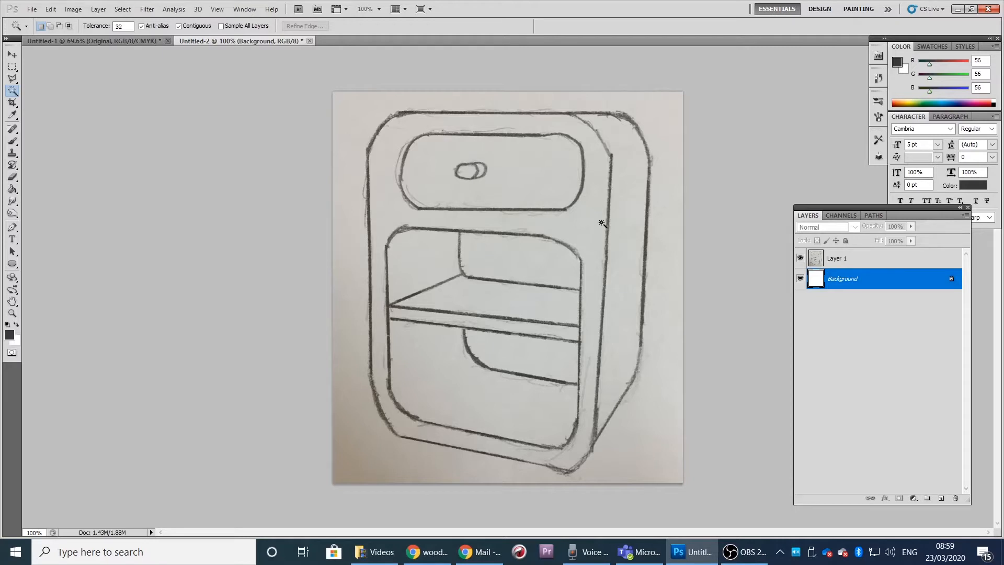
Duplicate Layer 1 as "Original", place the copy beneath Layer 1, and make Layer 1 active again.
click(840, 260)
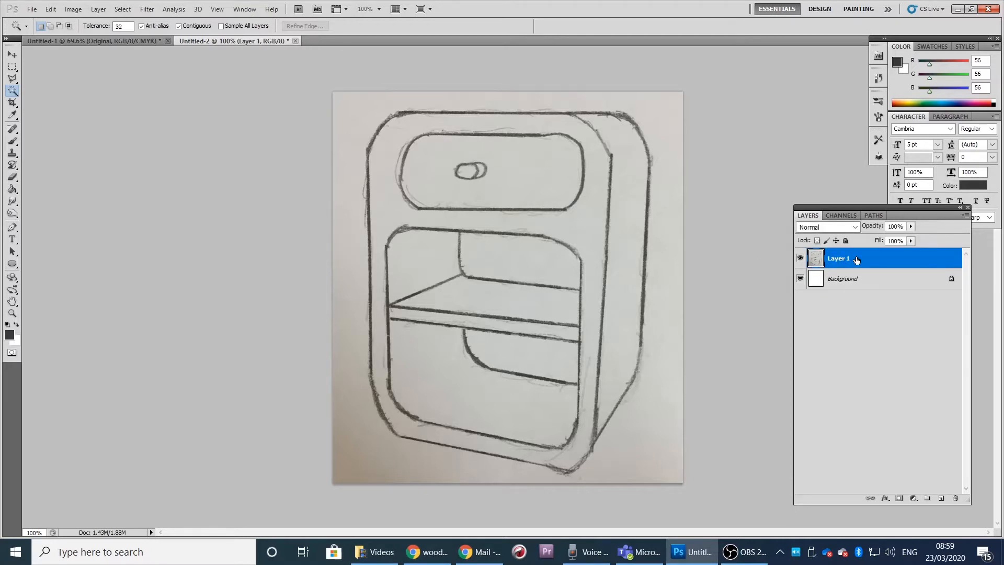
right_click(857, 260)
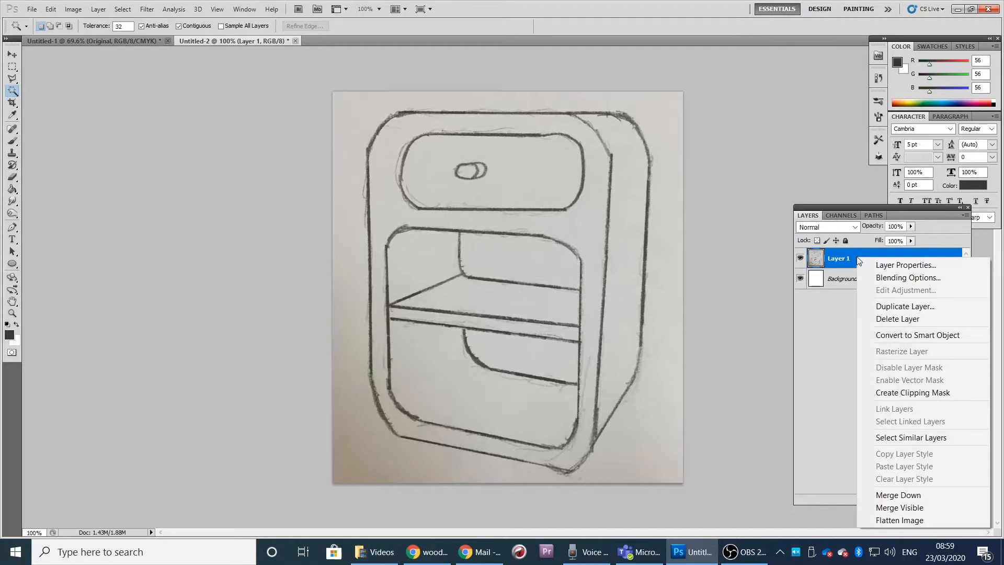
click(890, 305)
text(Original)
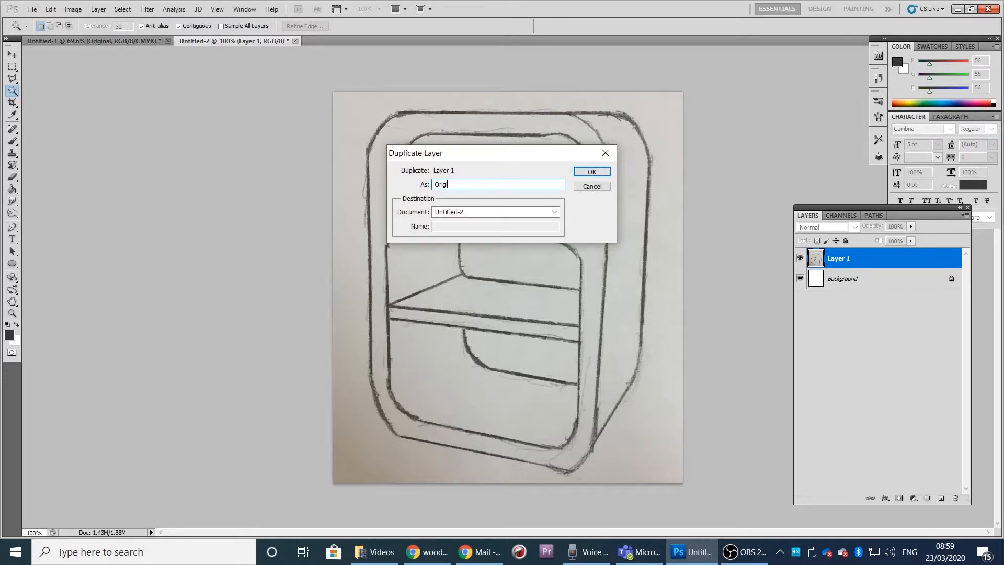
click(591, 172)
drag(840, 259, 845, 287)
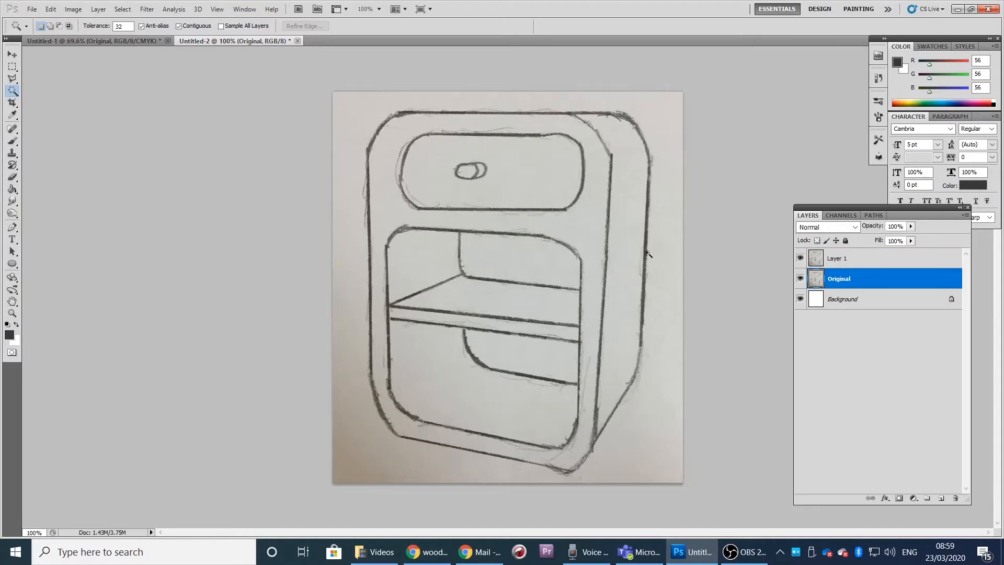
click(846, 262)
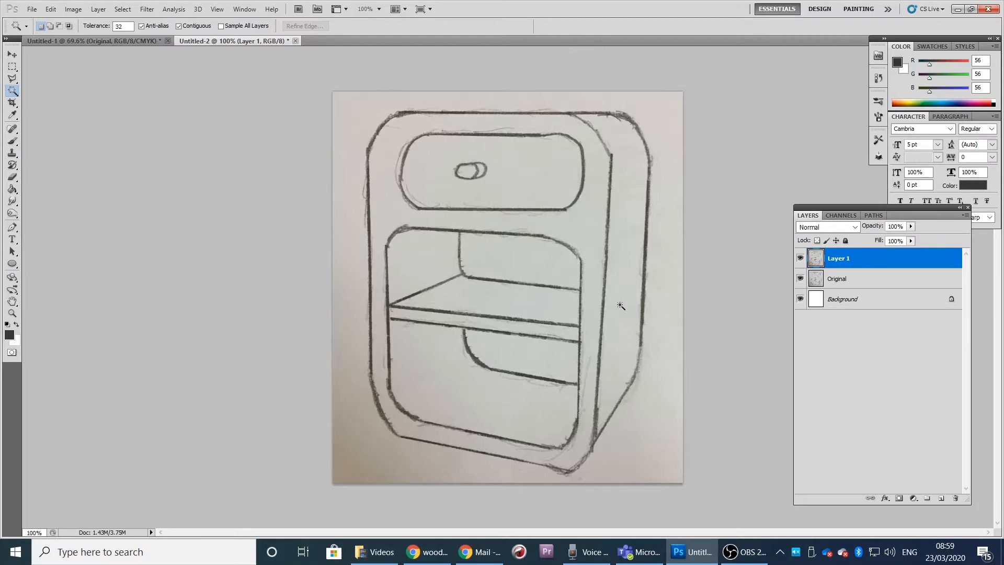
Switch to Chrome, copy the enlarged oak wood texture image from the Google results, and return to Photoshop.
click(426, 552)
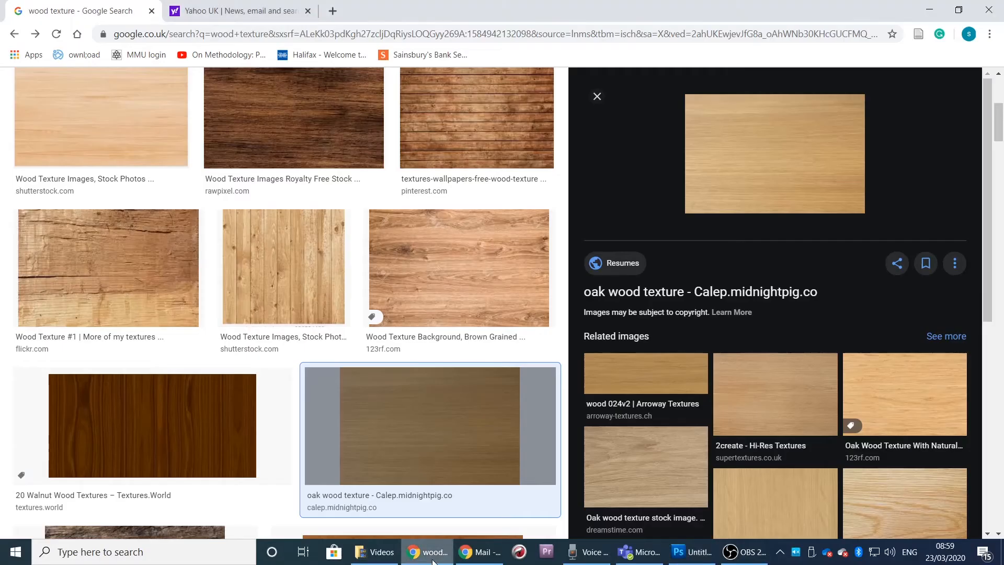
right_click(735, 164)
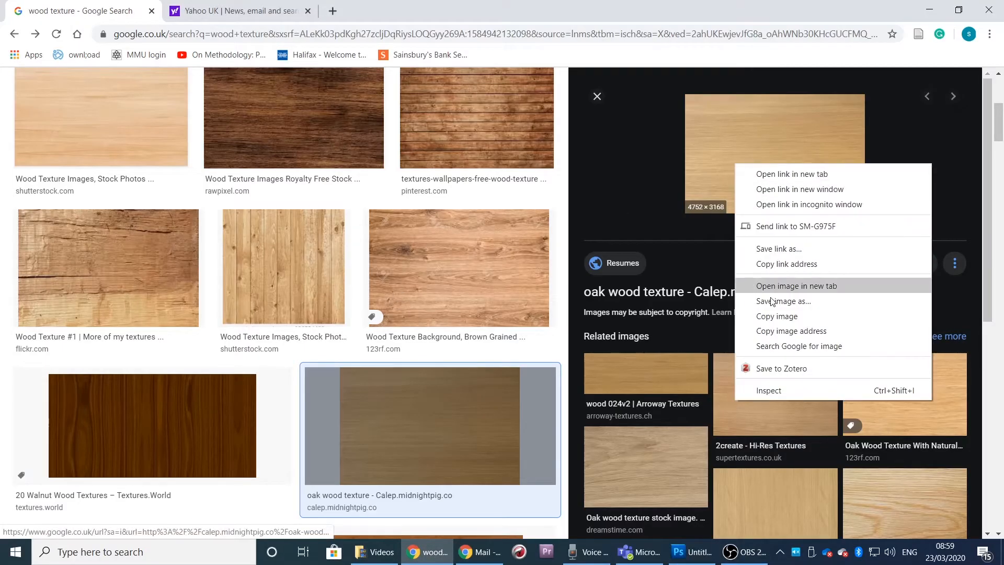
click(758, 315)
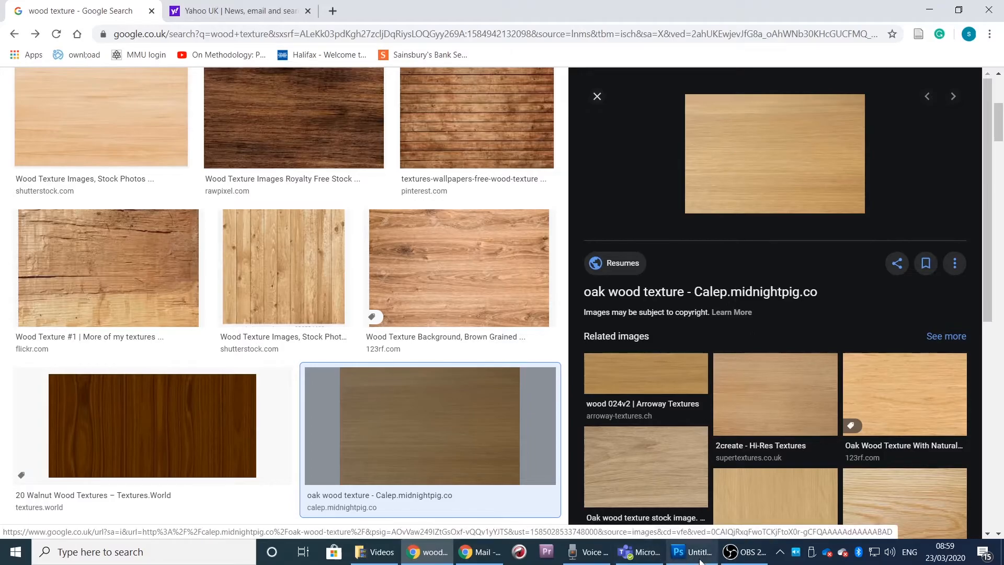
click(668, 547)
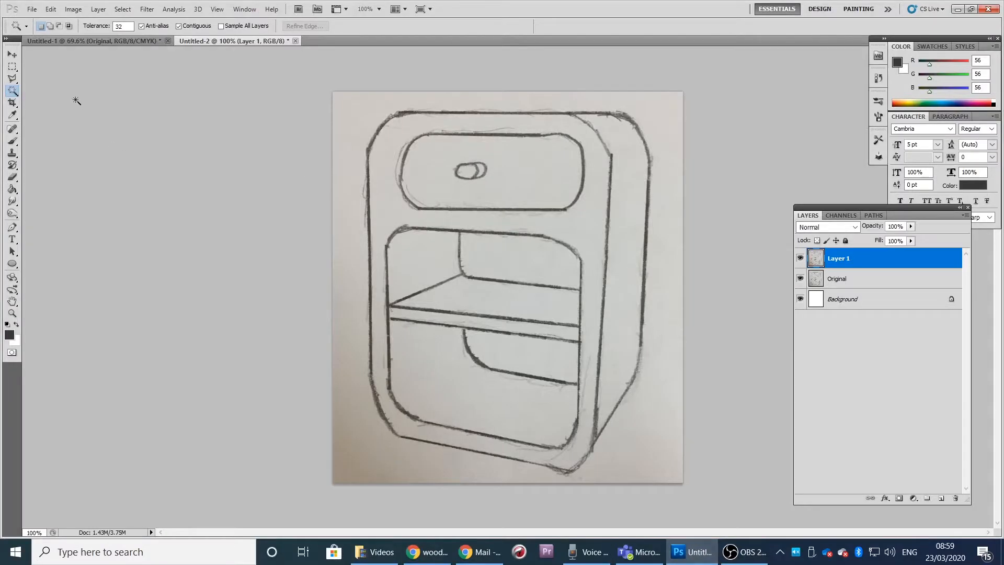
Select the cabinet's two back-panel areas above and below the shelf with the Magic Wand and paste the wood texture into them.
right_click(15, 94)
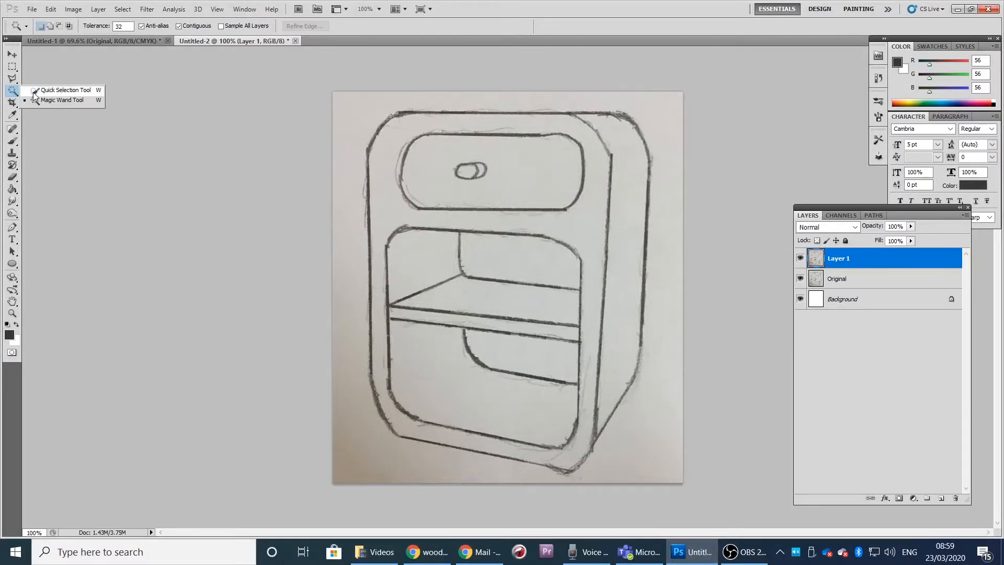
click(40, 101)
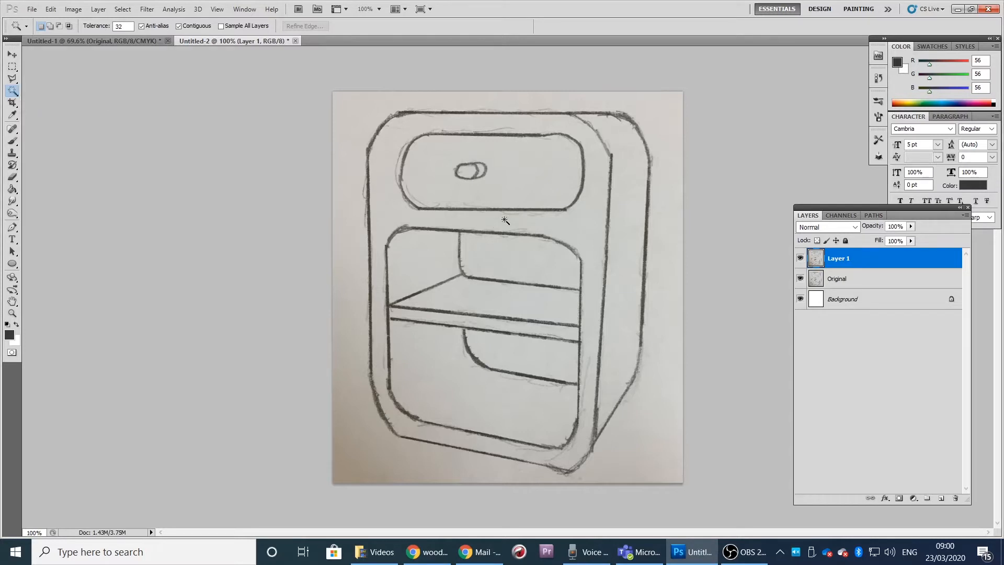
click(522, 260)
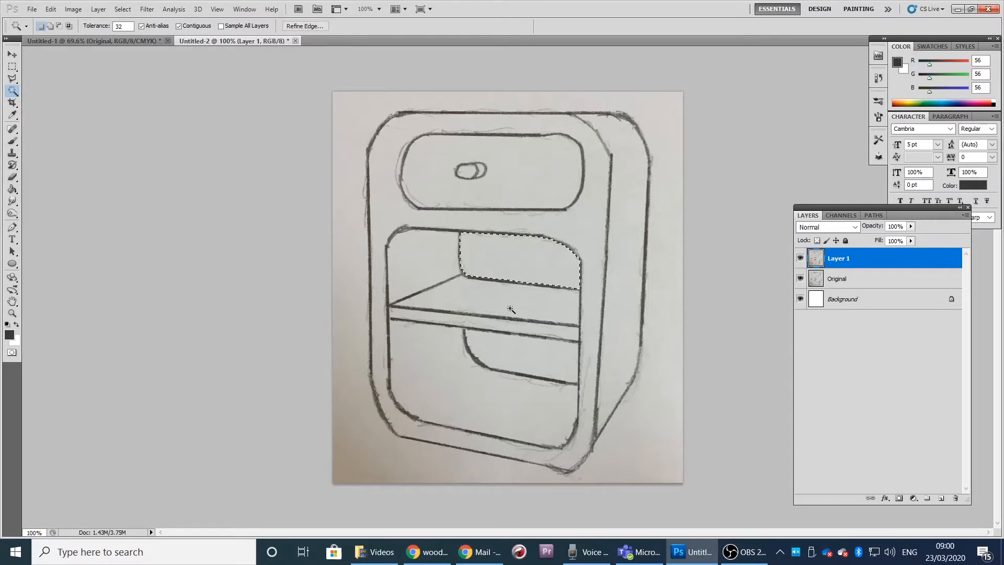
shift+click(522, 353)
click(51, 9)
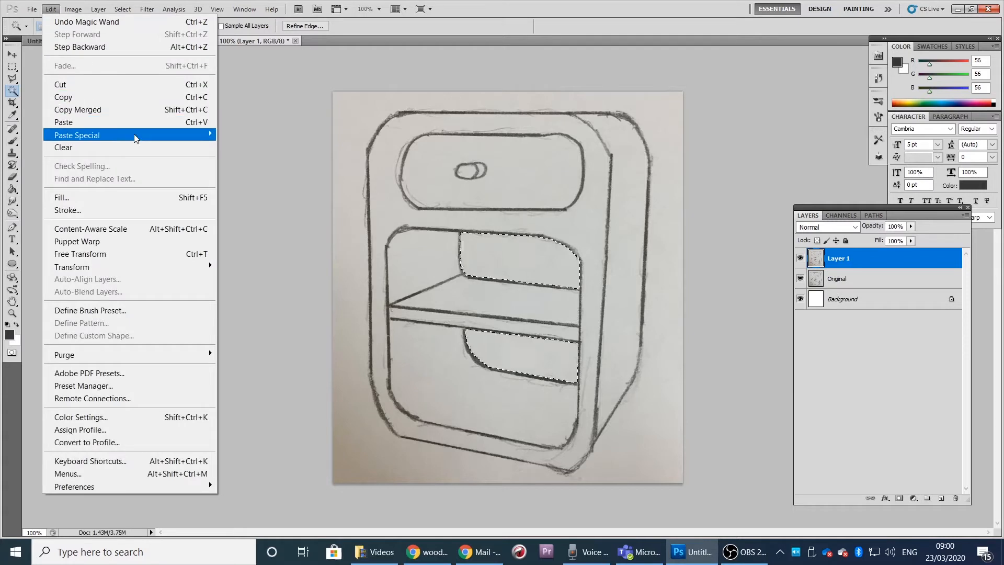
mouse_move(135, 138)
click(256, 148)
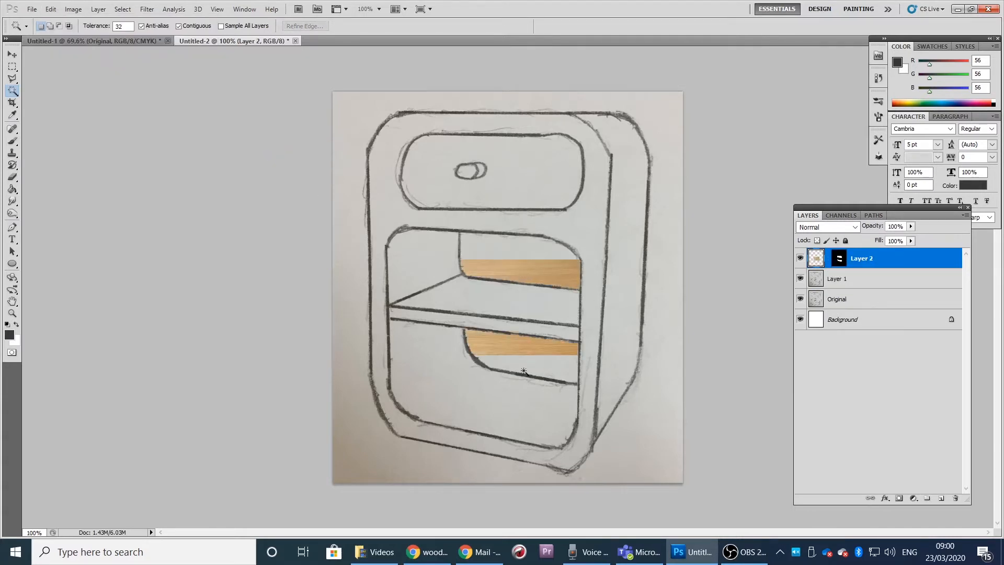
Move the pasted wood texture slightly upward within the back-panel mask so it spans the width of the openings.
click(13, 56)
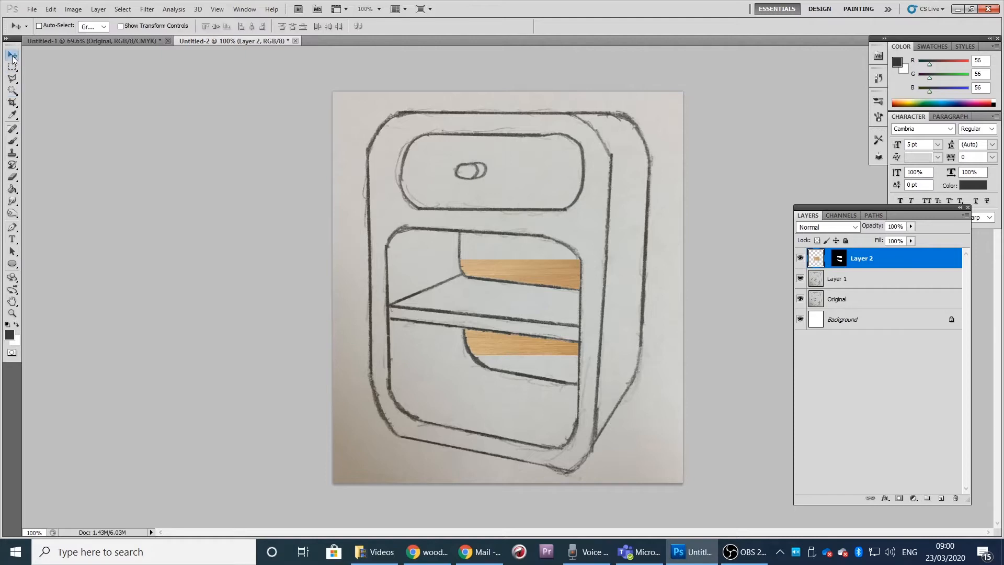
drag(552, 287, 575, 288)
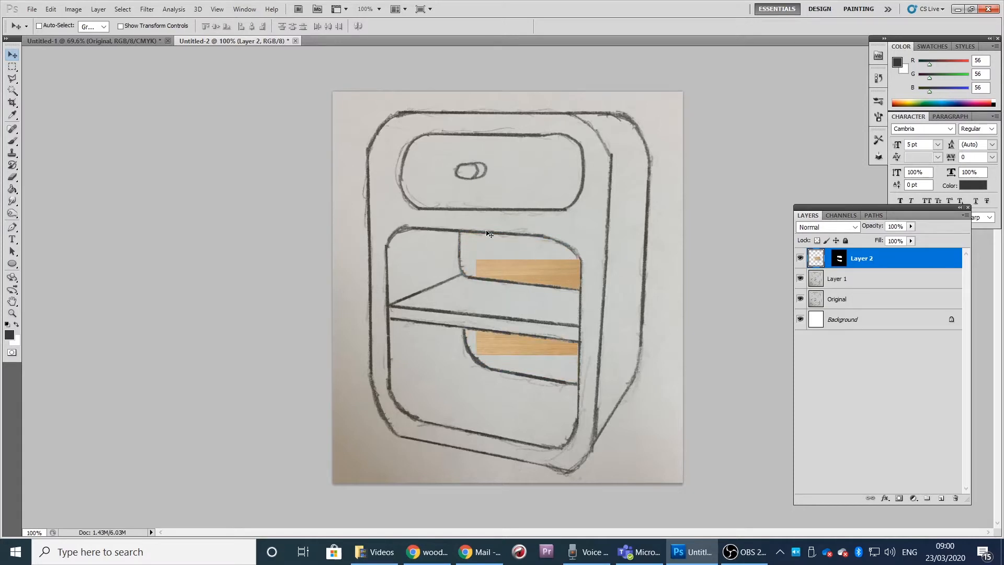
drag(555, 284, 541, 260)
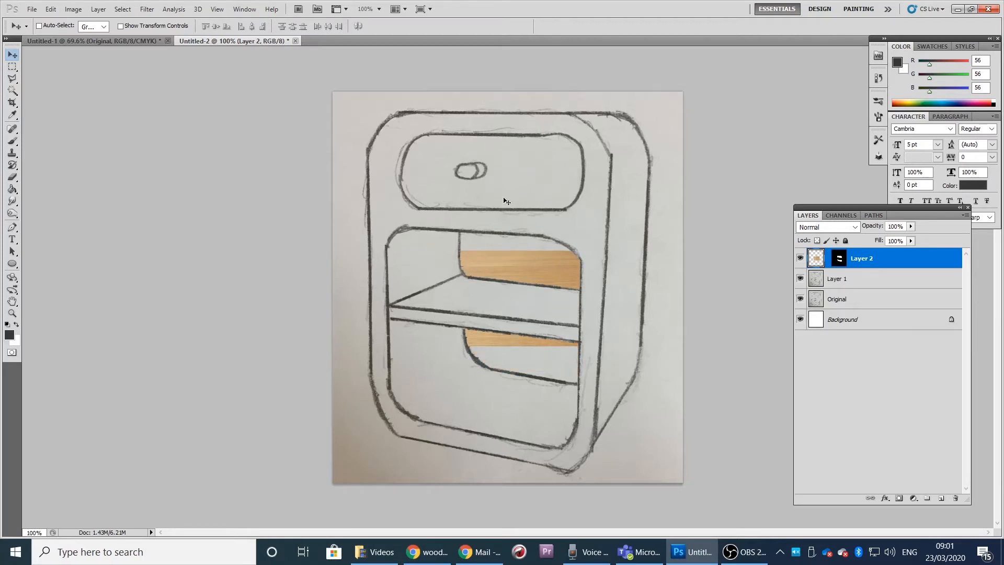
click(51, 9)
mouse_move(168, 267)
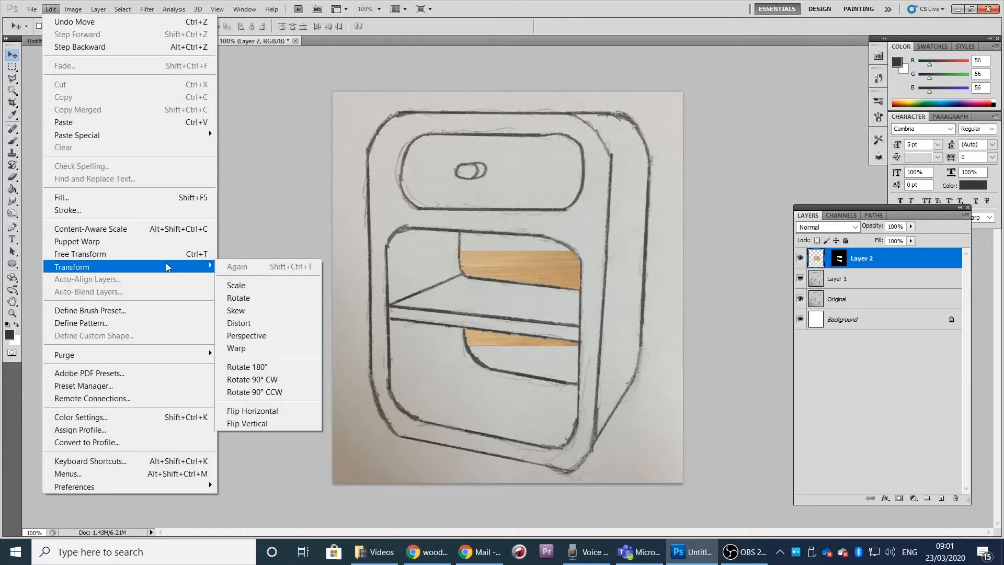
click(252, 298)
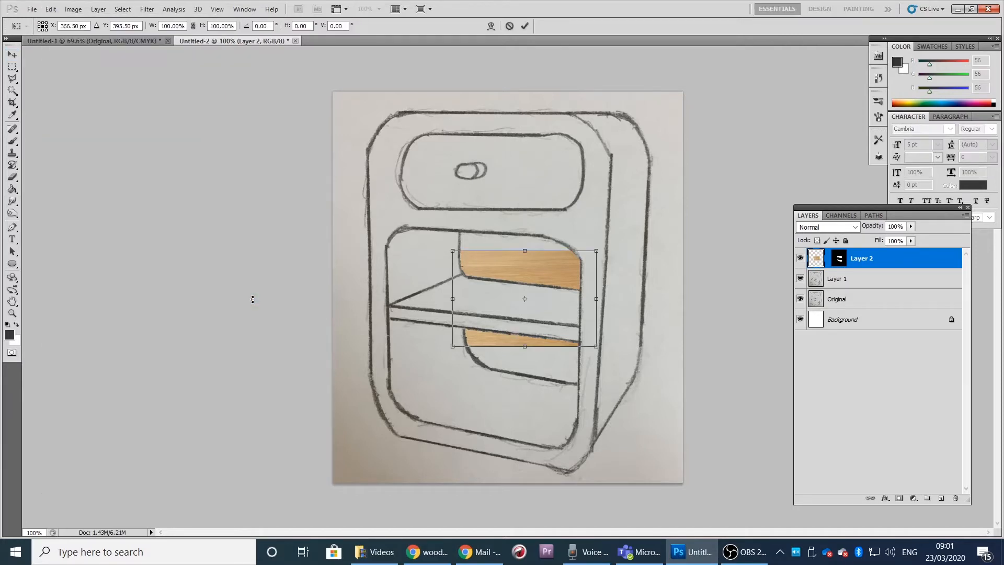
key(Return)
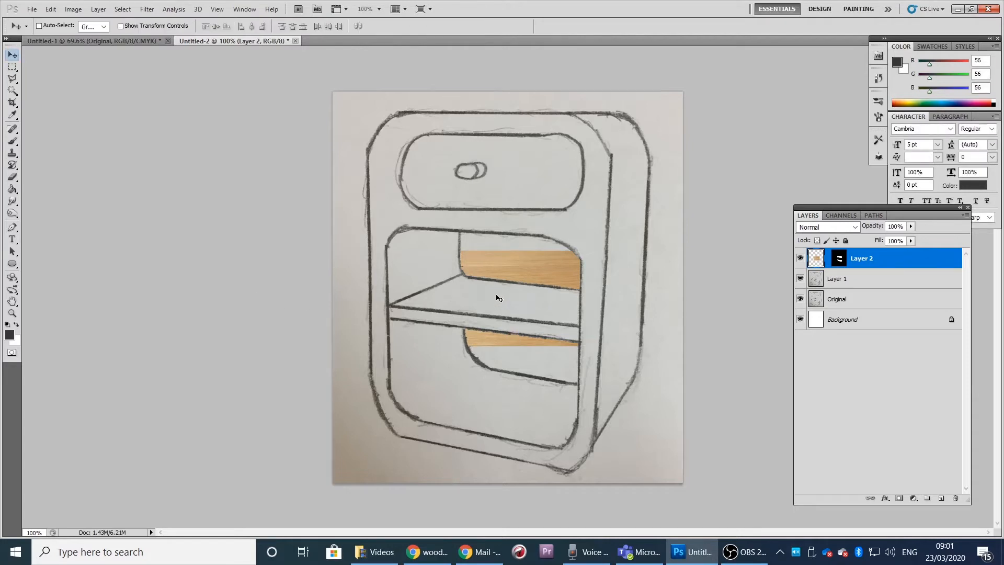
Rotate the Layer 2 wood texture 90° clockwise with Free Transform and move it over the inner edge of the back panel.
key(ctrl+t)
right_click(558, 263)
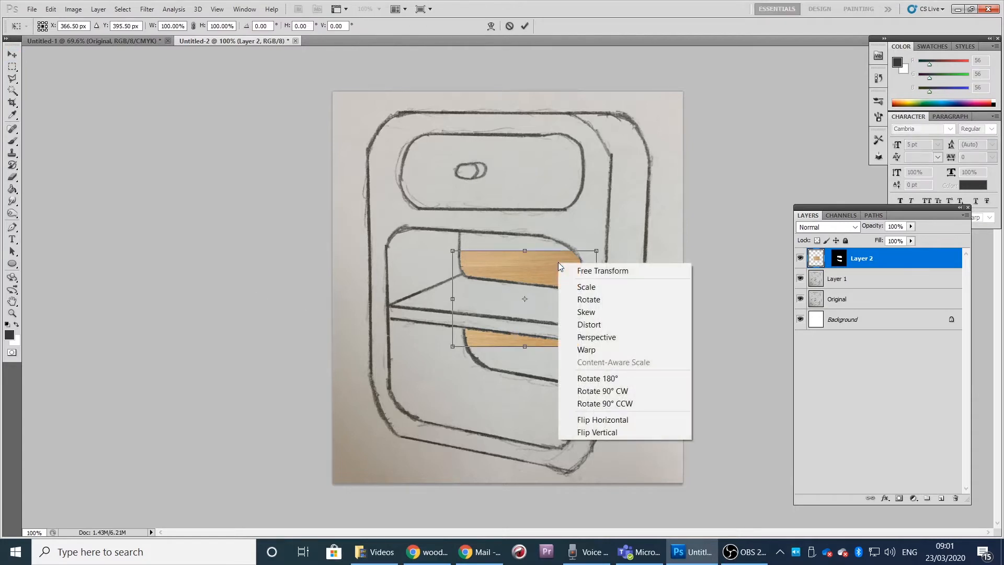
click(612, 391)
drag(528, 276, 503, 249)
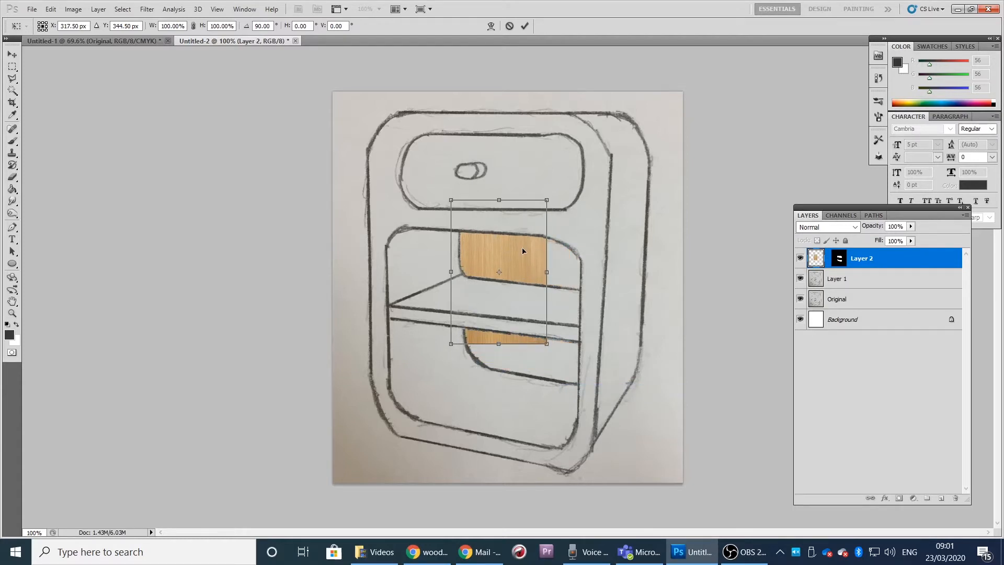
Skew the wood texture's two outer corners, pulling the lower one down and the upper one outward.
right_click(537, 283)
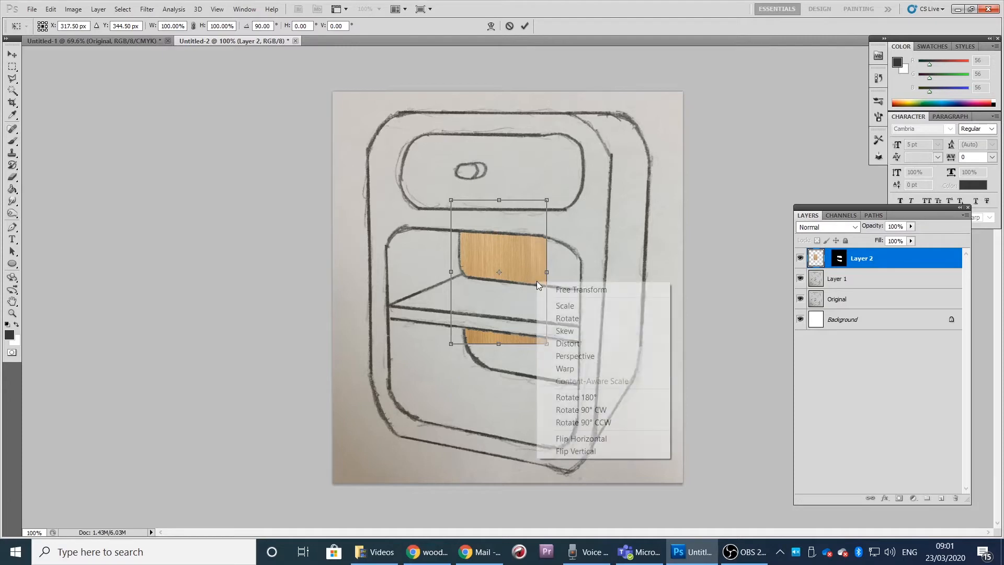
click(557, 331)
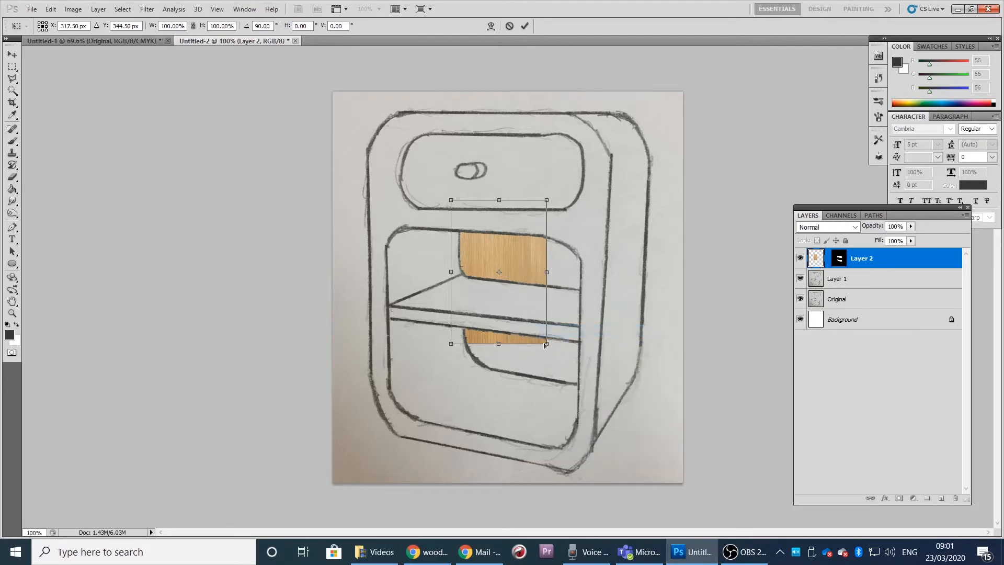
drag(545, 345, 572, 373)
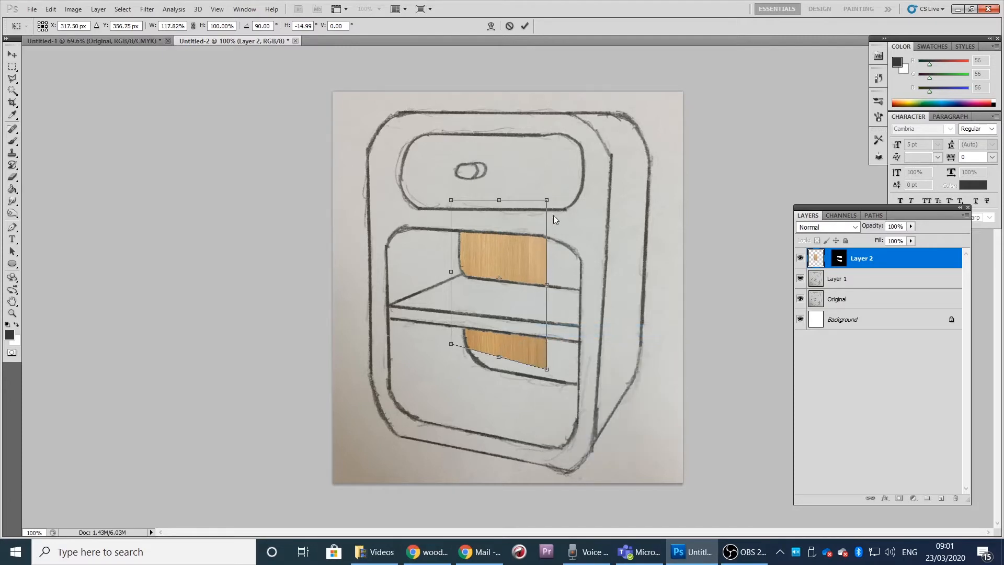
drag(547, 203, 564, 200)
Distort the wood texture's corners to follow the cabinet's perspective and fill both back-panel openings, and apply the transform.
right_click(542, 247)
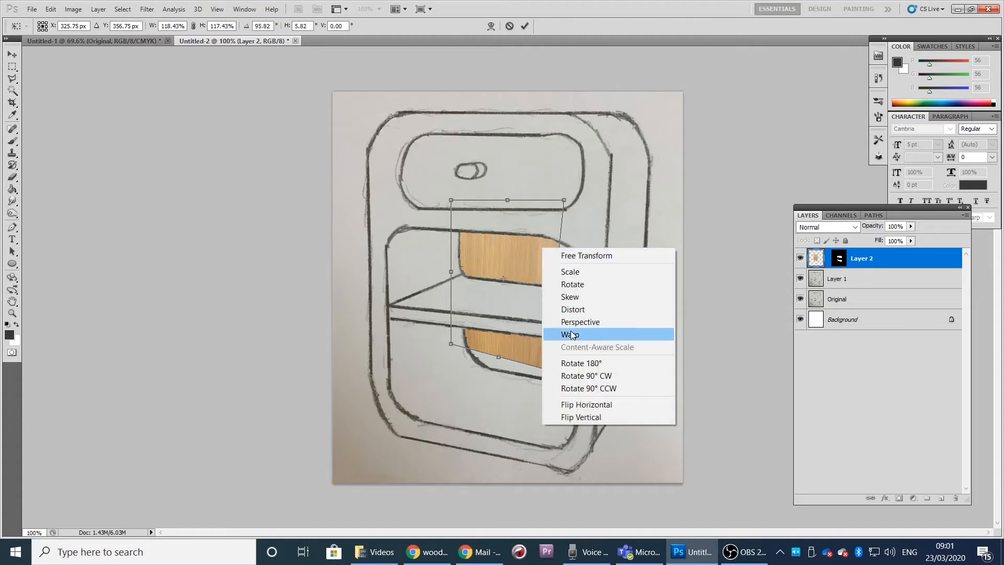
click(580, 309)
drag(547, 369, 573, 385)
drag(453, 348, 452, 368)
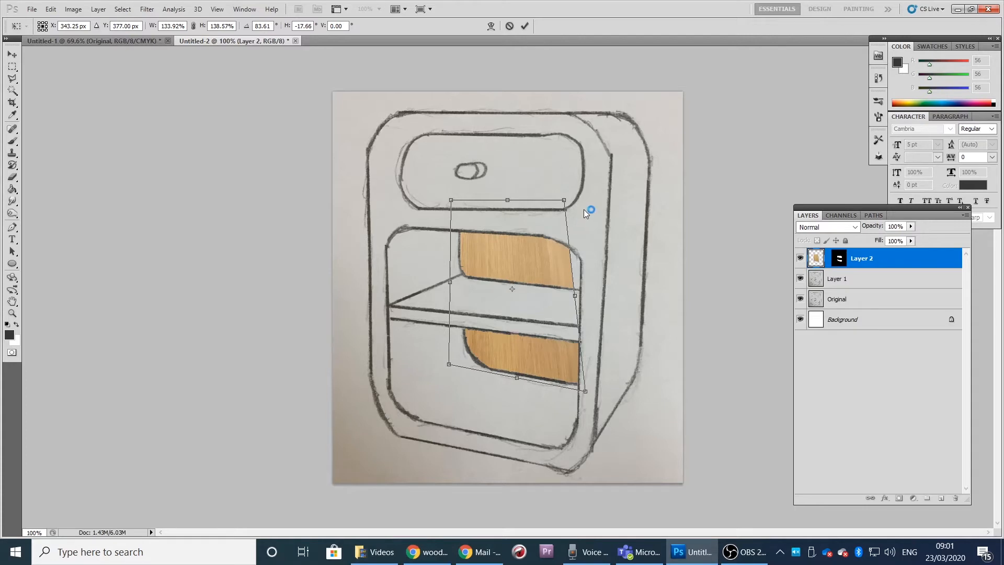
drag(569, 200, 589, 210)
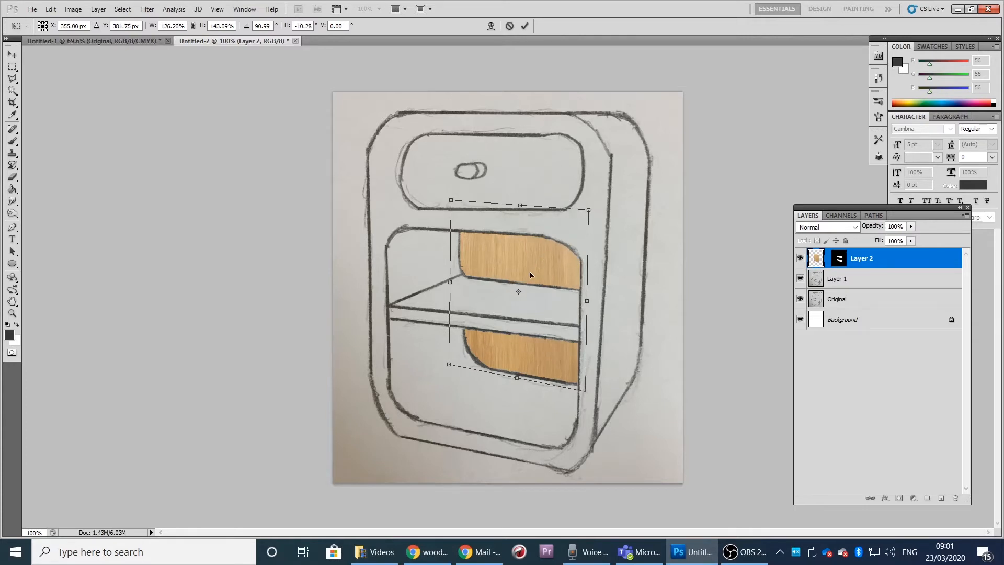
key(Return)
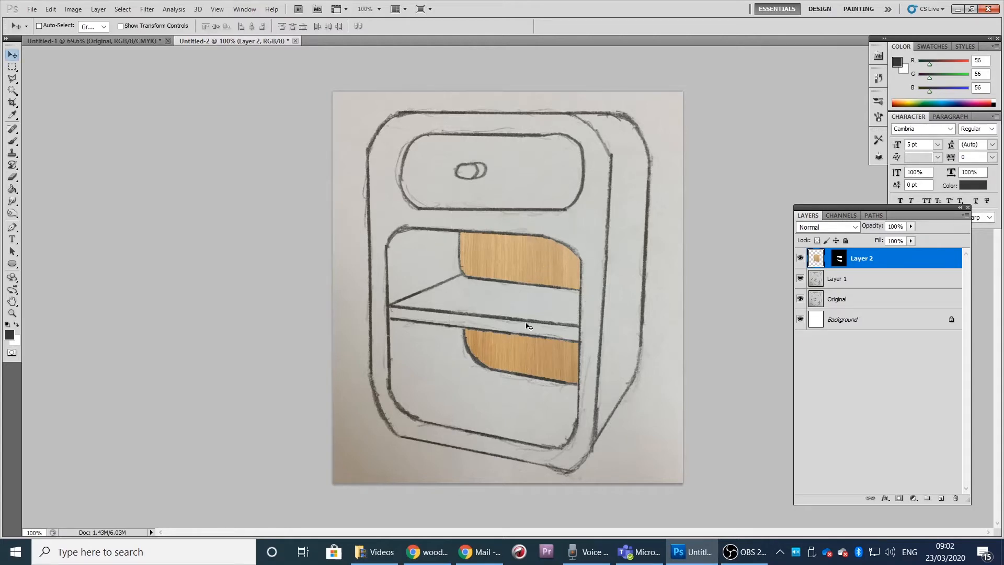
Select the inner side wall above the shelf and the interior area below it on Layer 1 with the Magic Wand, and paste the wood texture inside.
click(12, 90)
click(429, 263)
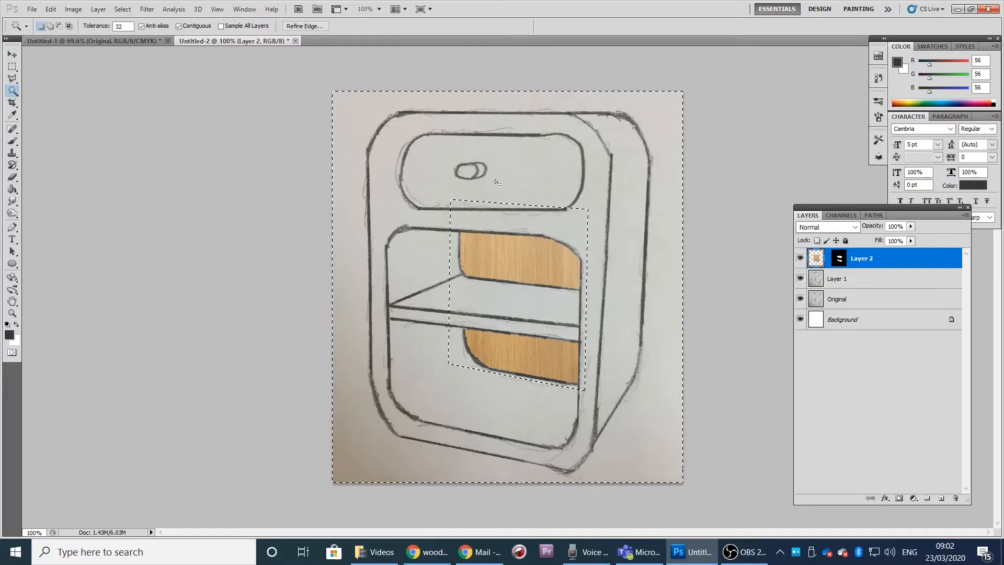
click(854, 286)
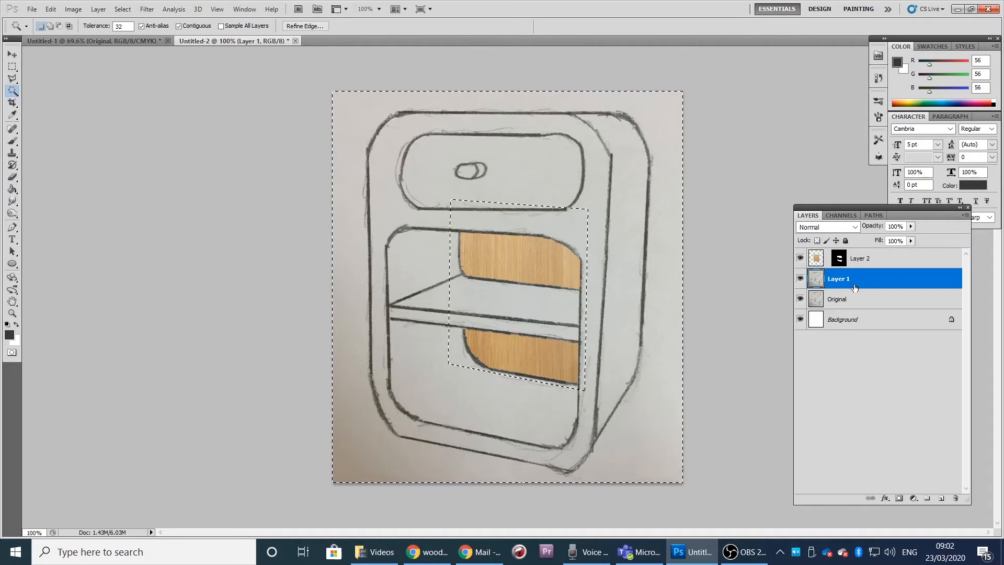
click(426, 270)
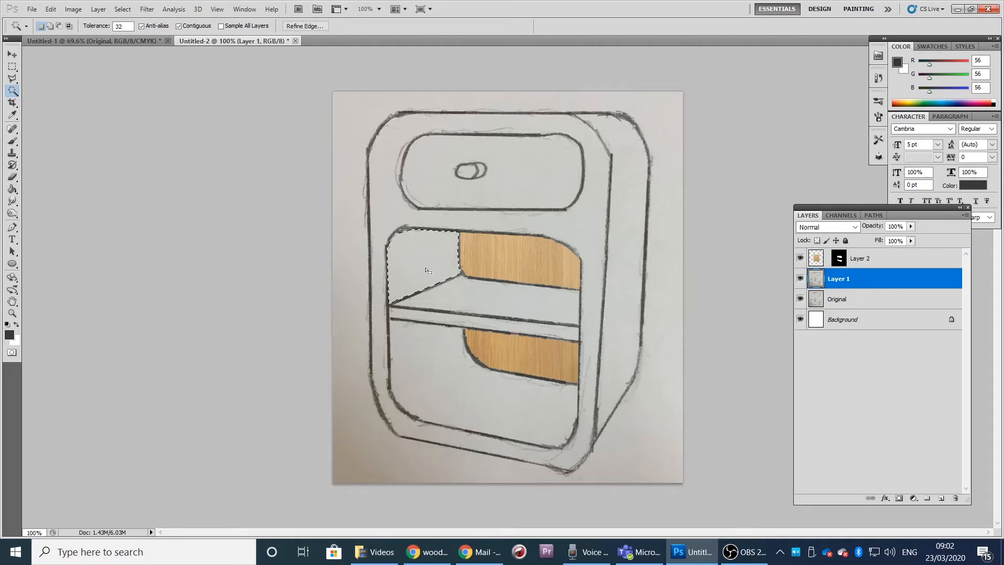
shift+click(446, 354)
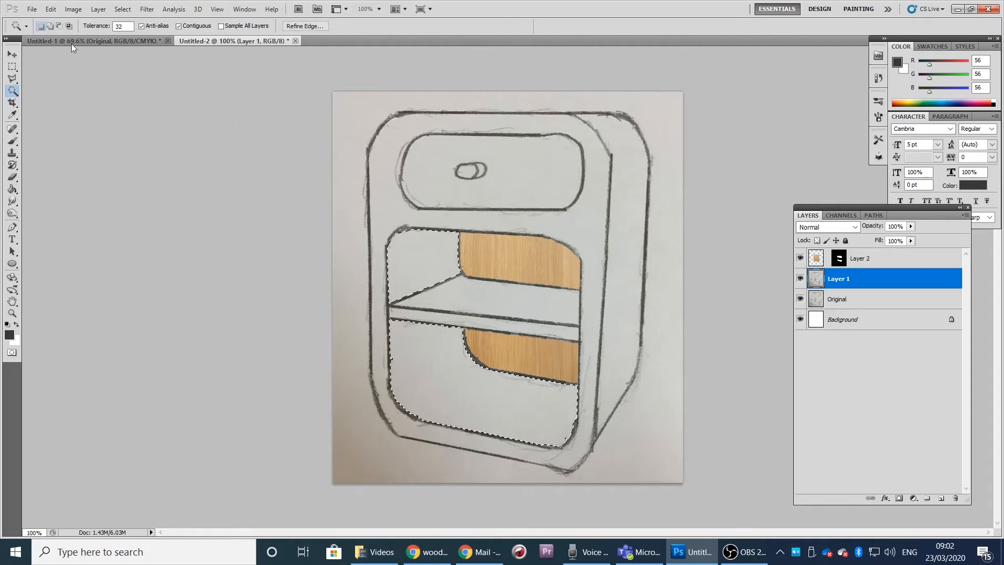
click(51, 8)
mouse_move(163, 137)
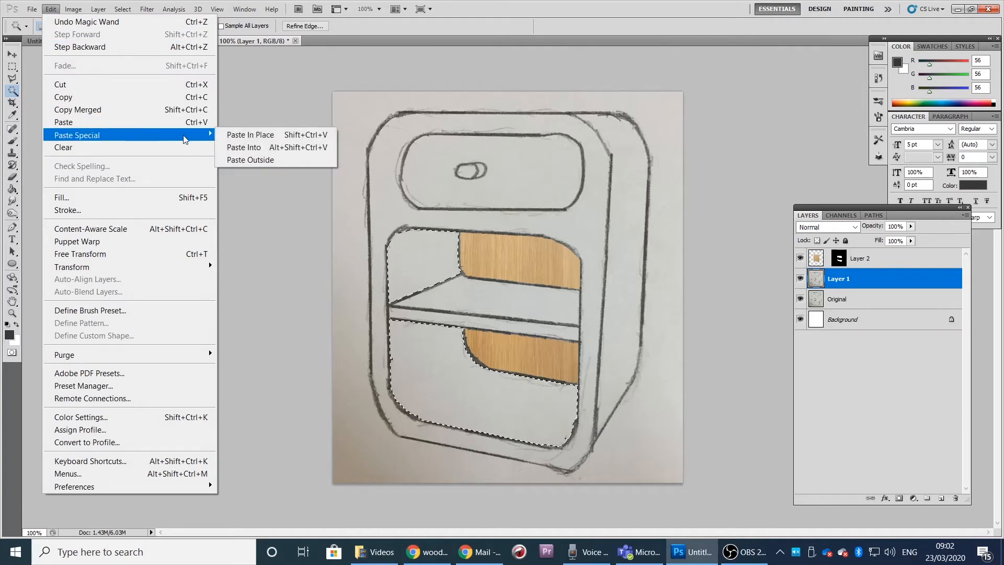
click(269, 147)
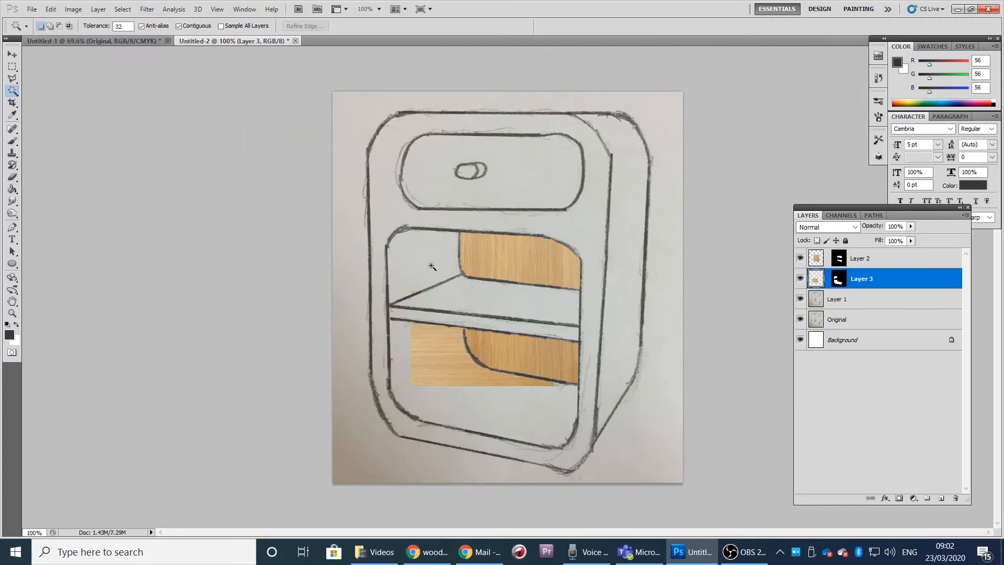
Rotate the Layer 3 wood texture 90° clockwise with Free Transform, move it over the interior's upper side corner, and apply the transform.
key(ctrl+t)
right_click(488, 343)
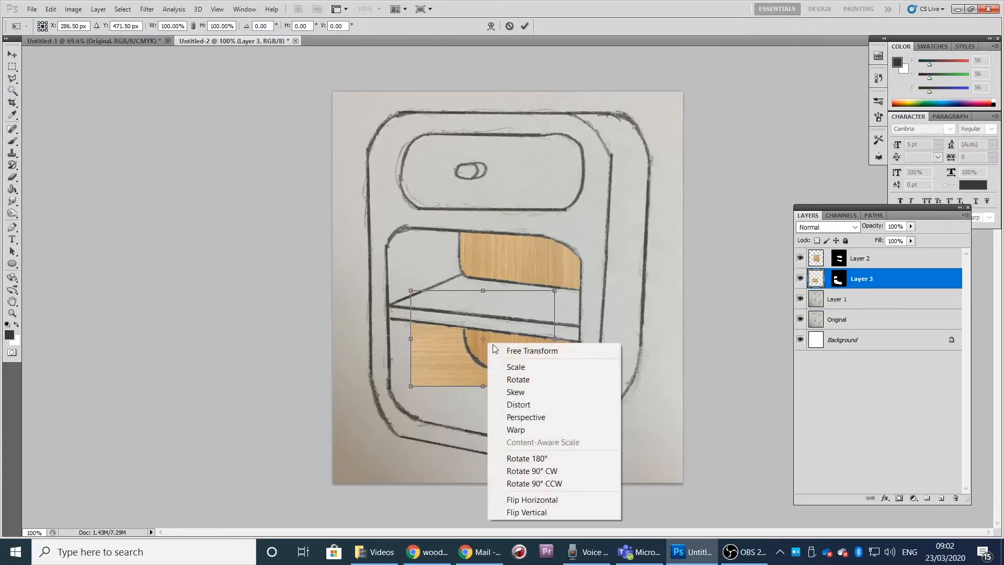
click(539, 382)
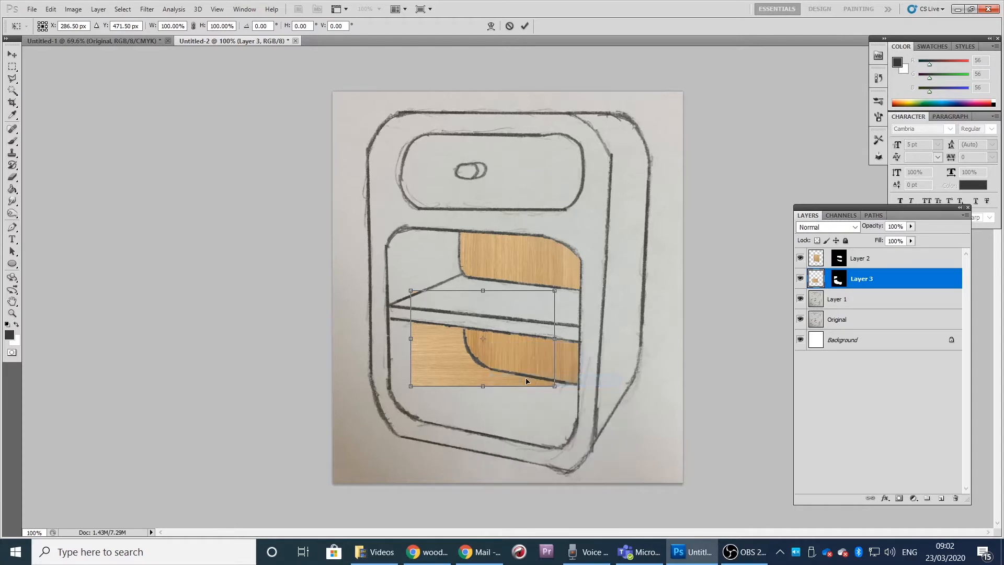
right_click(453, 359)
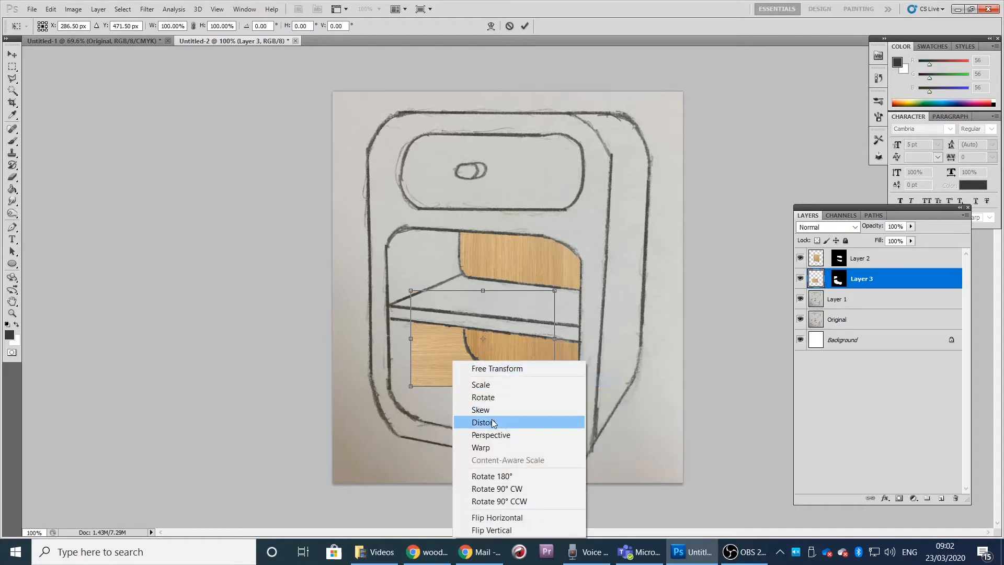
click(502, 488)
drag(467, 375, 402, 317)
key(Return)
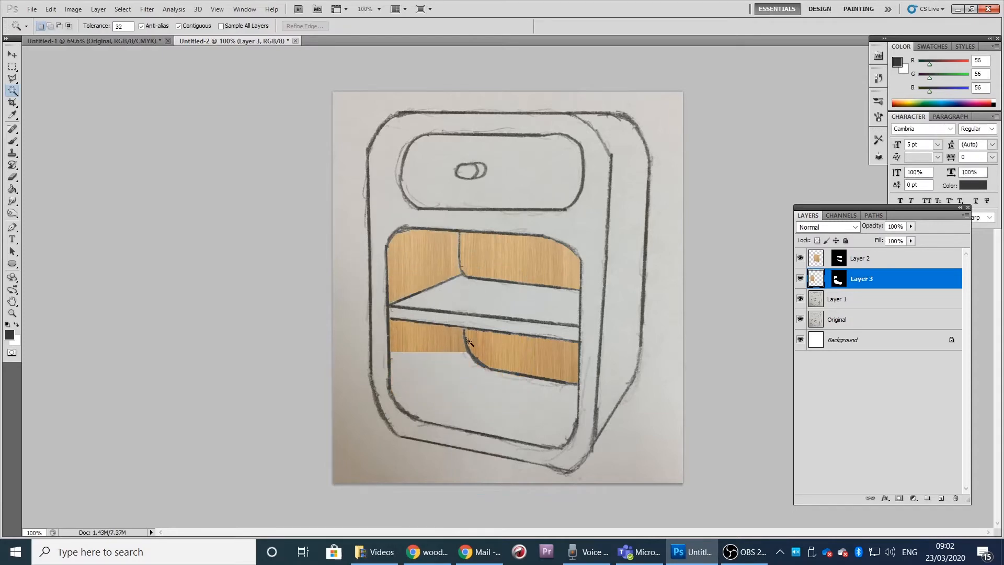
Enlarge the Layer 3 wood texture so it fills the inner side wall and the whole interior below the shelf, and apply the transform.
key(ctrl+t)
drag(467, 351, 604, 476)
key(Return)
key(w)
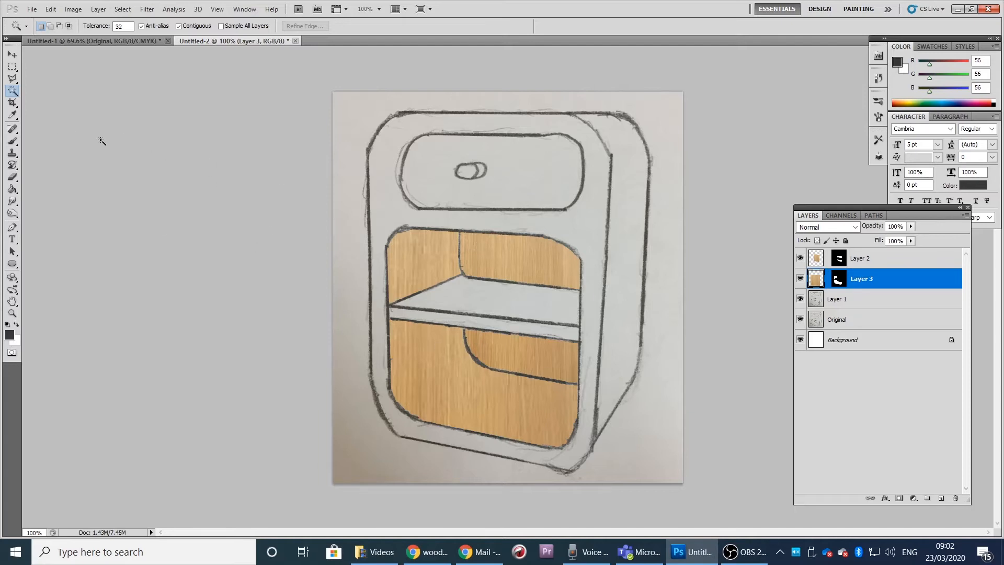
Darken the back panel on Layer 2 with the Burn tool, using Midtones range and 50% exposure.
click(880, 262)
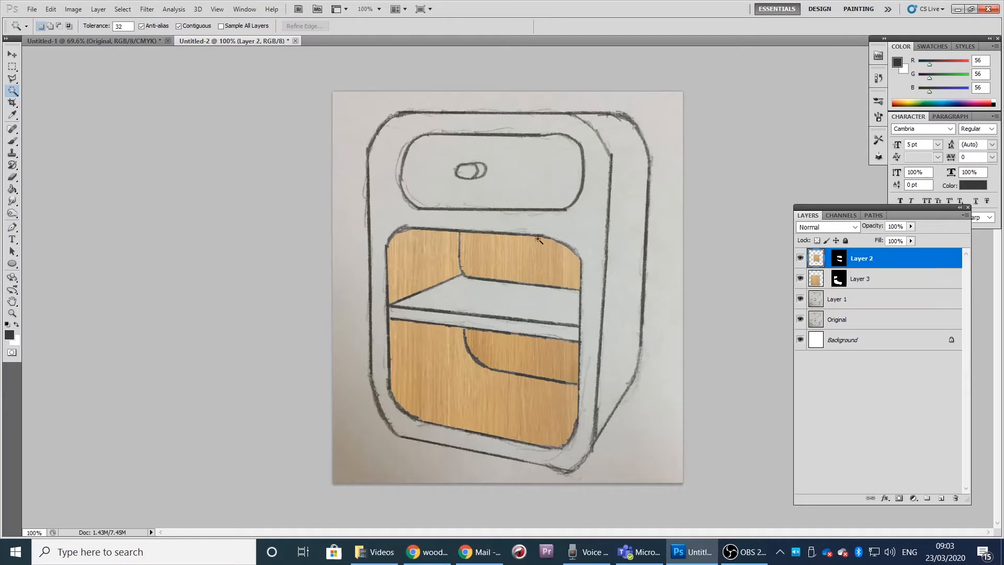
click(16, 216)
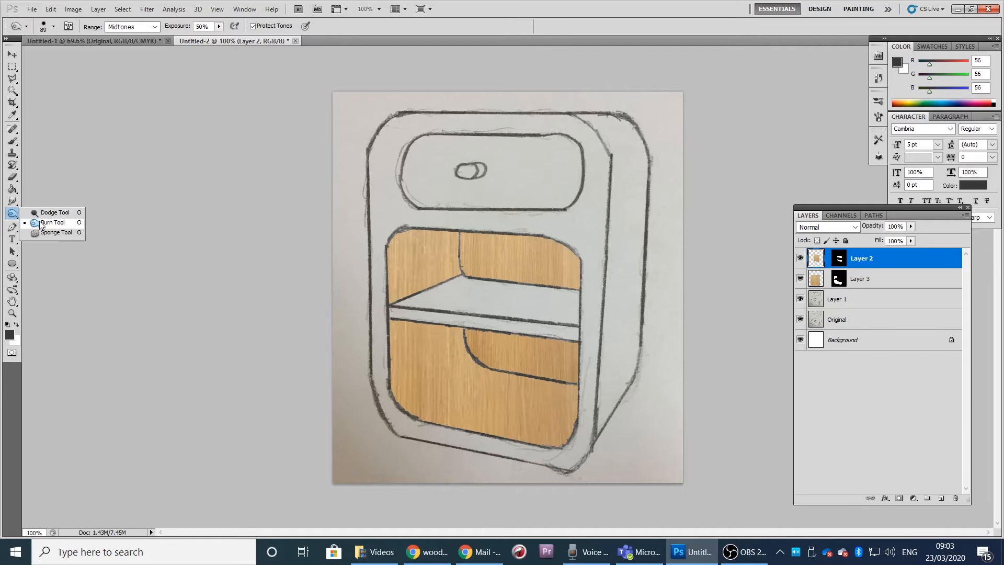
click(40, 223)
mouse_move(474, 259)
mouse_down()
mouse_move(556, 268)
mouse_move(573, 243)
mouse_move(569, 273)
mouse_move(516, 346)
mouse_move(472, 358)
mouse_up()
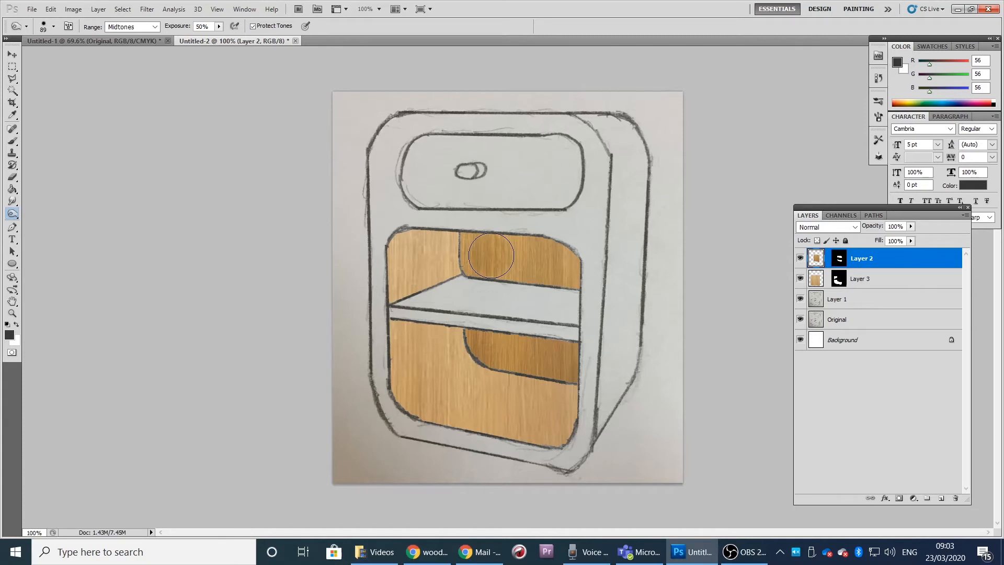
mouse_move(416, 255)
mouse_down()
mouse_move(650, 253)
mouse_move(365, 256)
mouse_move(384, 276)
mouse_move(516, 288)
mouse_up()
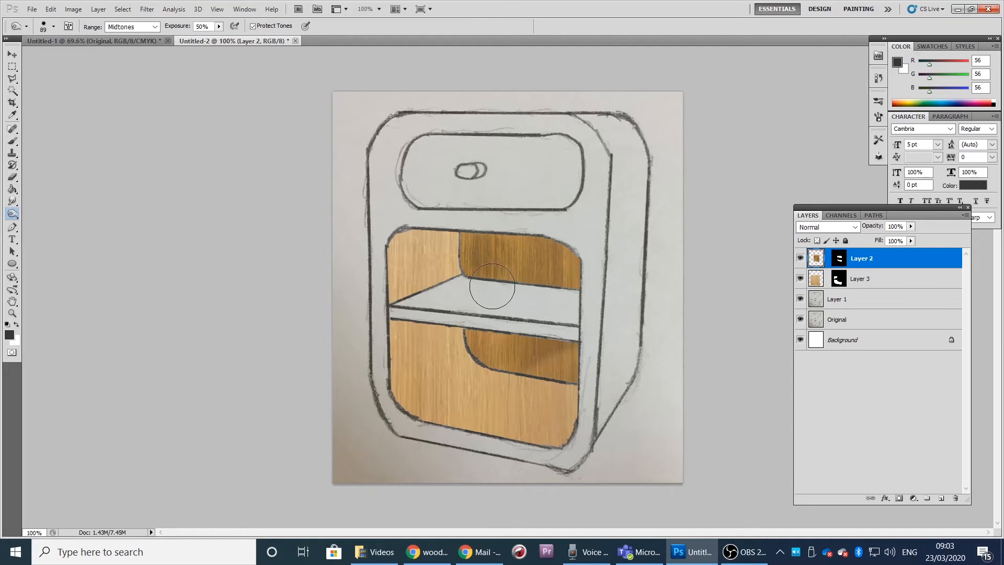
key(ctrl+z)
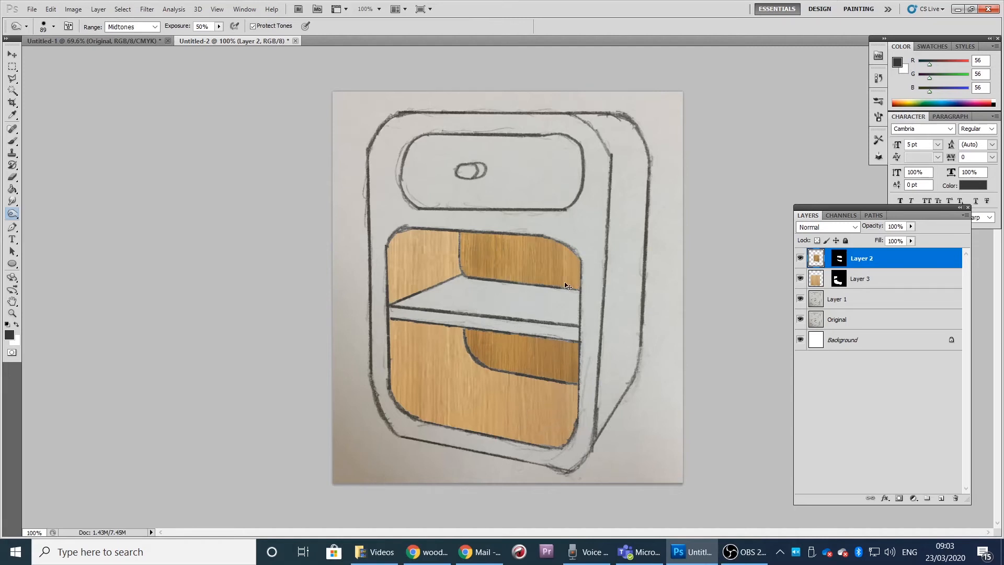
click(51, 9)
click(94, 39)
Burn the back panel on Layer 2 darker, and darken the inner side wall and lower interior on Layer 3.
mouse_move(447, 278)
mouse_down()
mouse_move(571, 297)
mouse_move(431, 385)
mouse_up()
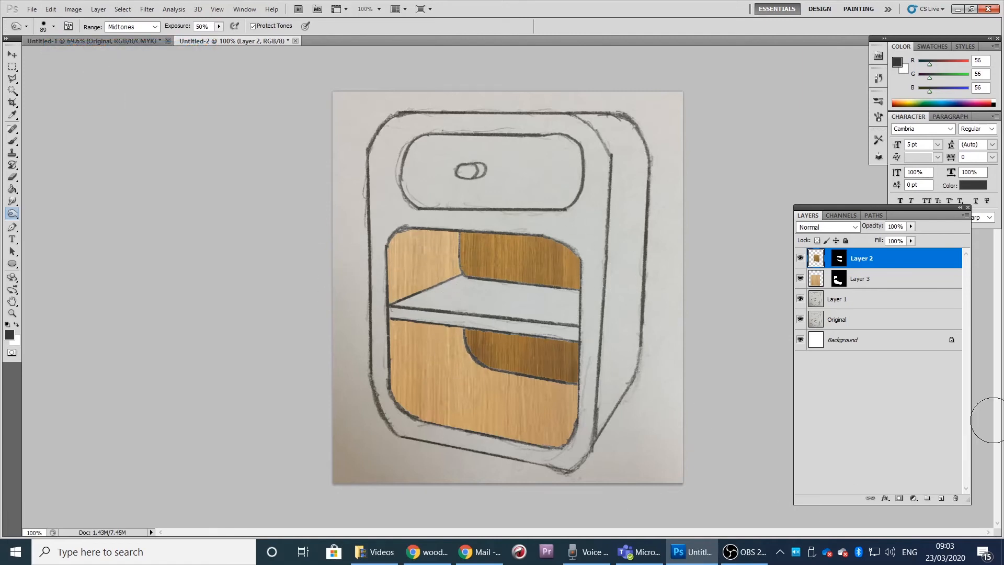
click(872, 285)
mouse_move(395, 240)
mouse_down()
mouse_move(475, 280)
mouse_move(404, 334)
mouse_move(329, 237)
mouse_move(627, 392)
mouse_up()
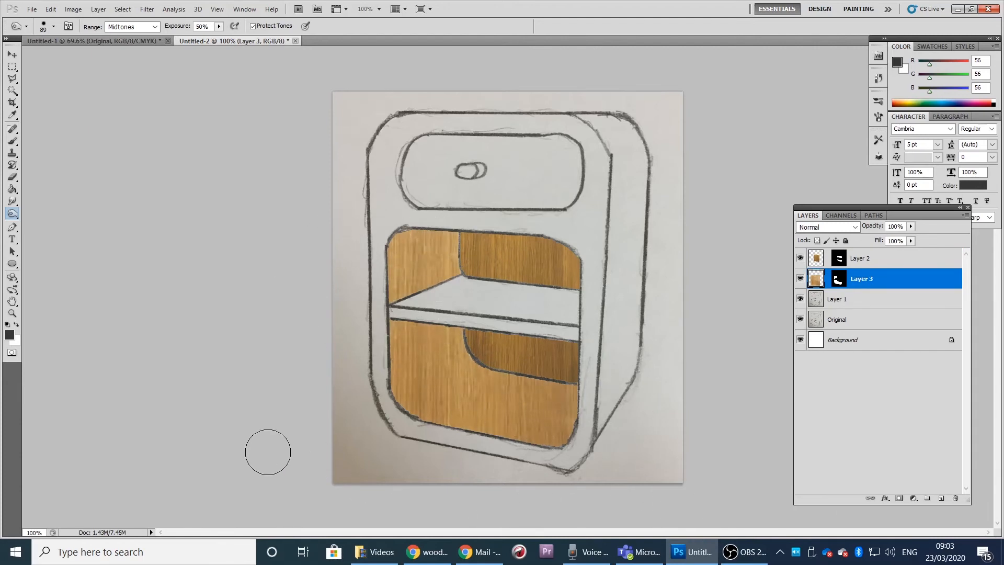
Lighten parts of the inner side wall and lower interior on Layer 3 with the Dodge tool, undoing the first stroke and redoing it.
right_click(12, 215)
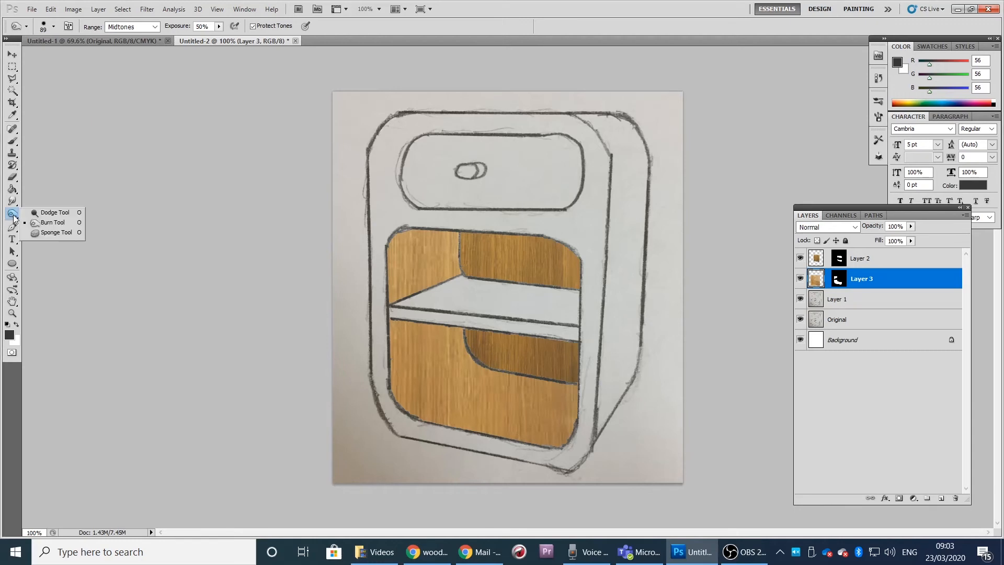
click(47, 213)
mouse_move(408, 236)
mouse_down()
mouse_move(511, 426)
mouse_move(421, 282)
mouse_move(511, 377)
mouse_move(301, 389)
mouse_up()
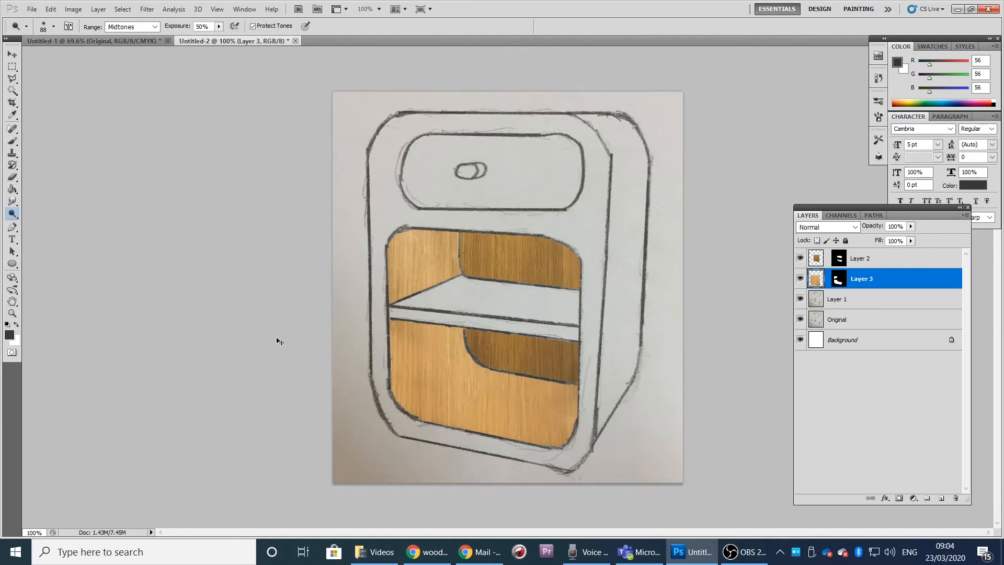
key(ctrl+z)
mouse_move(296, 282)
mouse_down()
mouse_move(538, 289)
mouse_move(232, 390)
mouse_move(835, 564)
mouse_up()
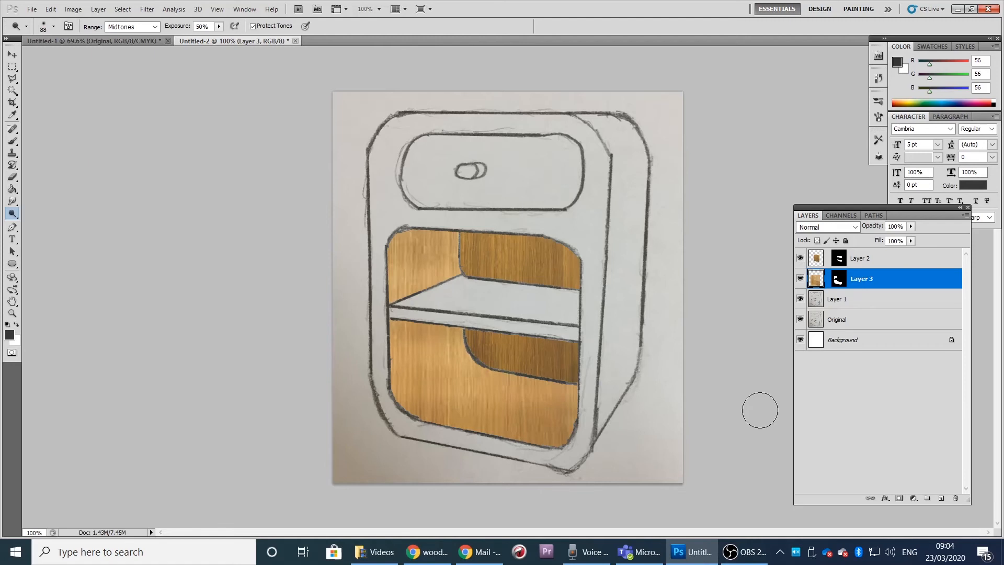
Select the cabinet's outer side panel on Layer 1 with the Magic Wand and paste the wood texture into the selection.
click(13, 91)
click(832, 302)
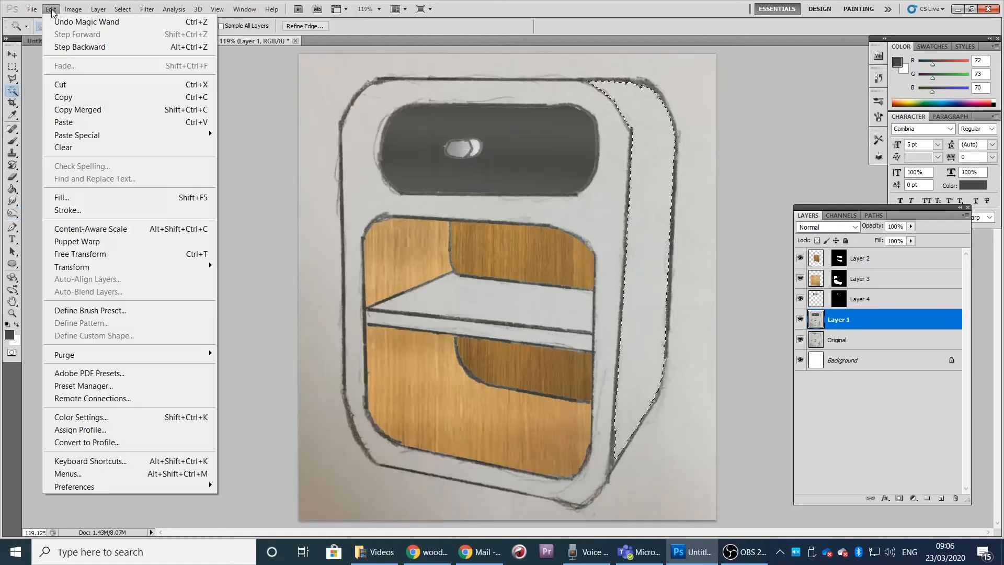
click(62, 144)
Rotate the pasted wood texture 90° clockwise with Free Transform, enlarge it, and move it up over the outer side panel.
key(ctrl+t)
right_click(656, 236)
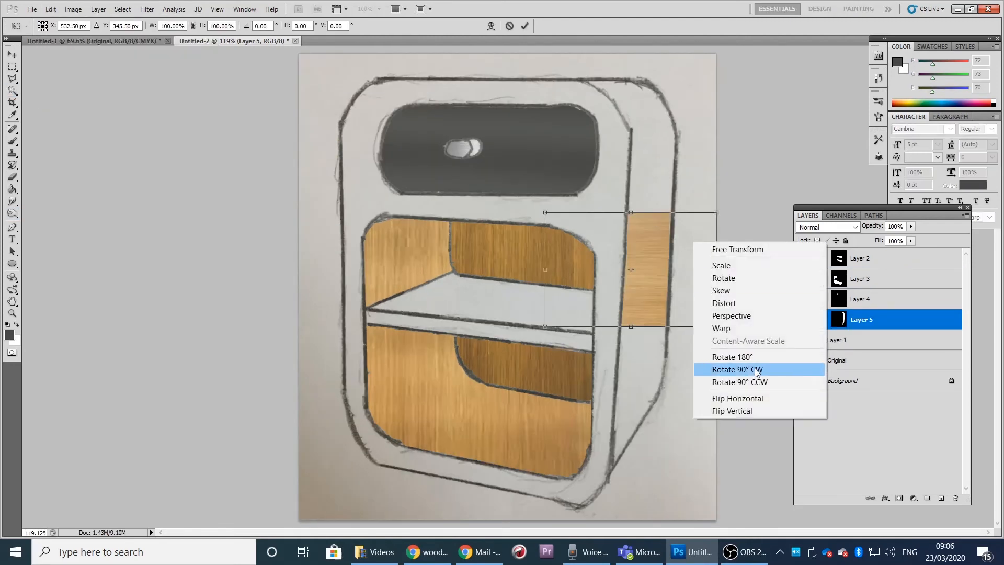
click(683, 259)
drag(574, 354, 481, 469)
drag(652, 298, 652, 228)
Distort the wood texture's corners to follow the outer side panel's perspective and cover it fully, and apply the transform.
right_click(653, 230)
click(683, 292)
drag(688, 112, 695, 54)
drag(482, 397, 570, 510)
drag(482, 112, 574, 68)
key(Return)
Select the cabinet's front frame on Layer 1 with the Magic Wand.
key(w)
click(863, 340)
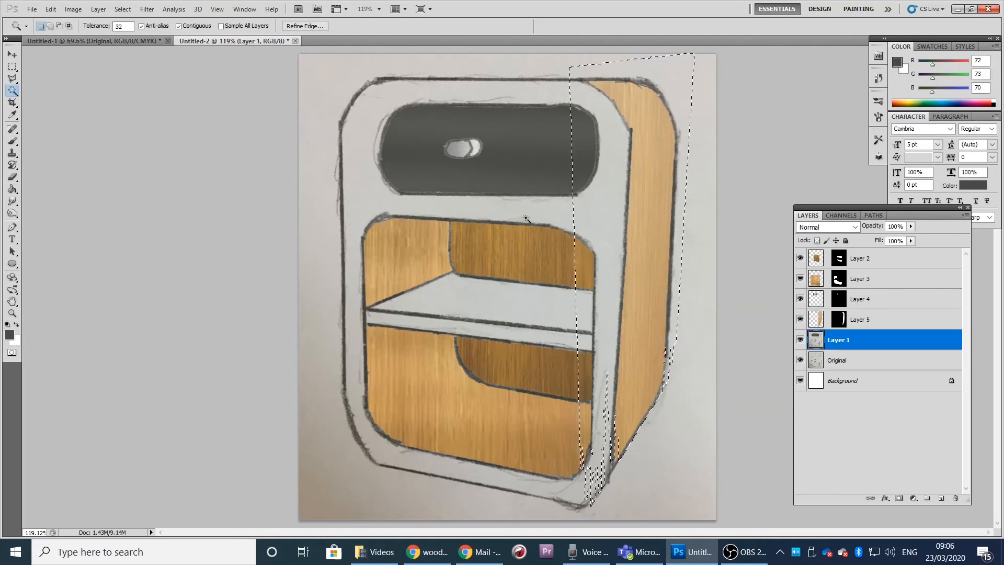
click(392, 457)
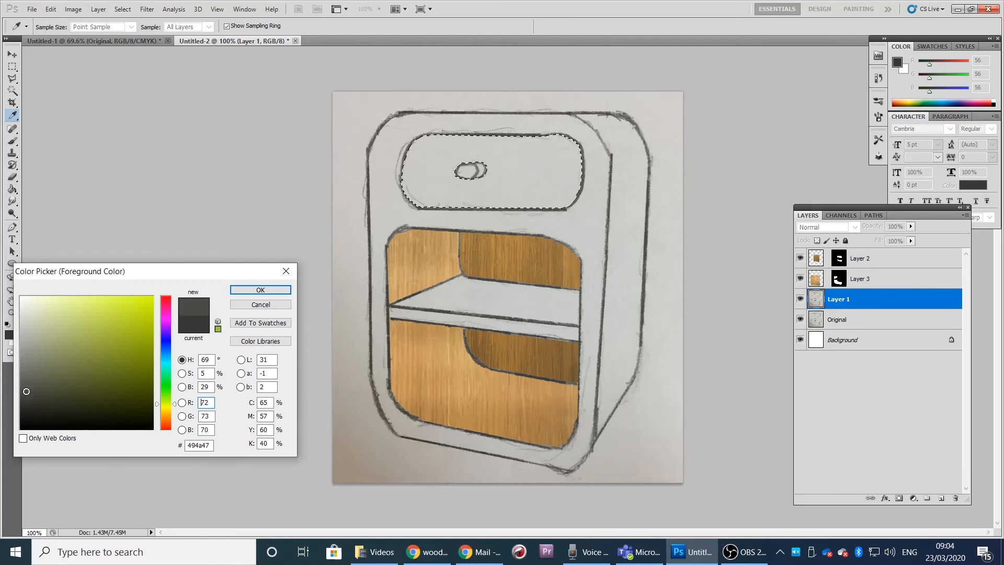
Set the foreground colour to dark grey (RGB 72, 73, 70) and paint the selected drawer front with the Brush tool.
click(260, 290)
key(b)
mouse_move(450, 167)
mouse_down()
mouse_move(477, 171)
mouse_move(419, 151)
mouse_up()
mouse_move(289, 142)
mouse_down()
mouse_move(537, 194)
mouse_move(587, 187)
mouse_up()
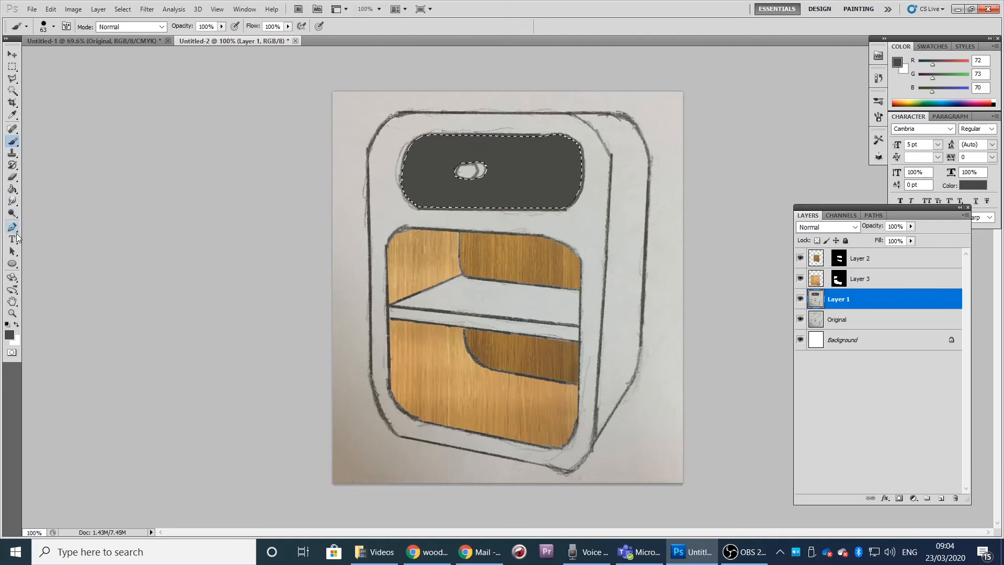
Add lighter horizontal streaks across the grey drawer front with the Dodge tool at 50% exposure, and deselect the drawer.
click(12, 214)
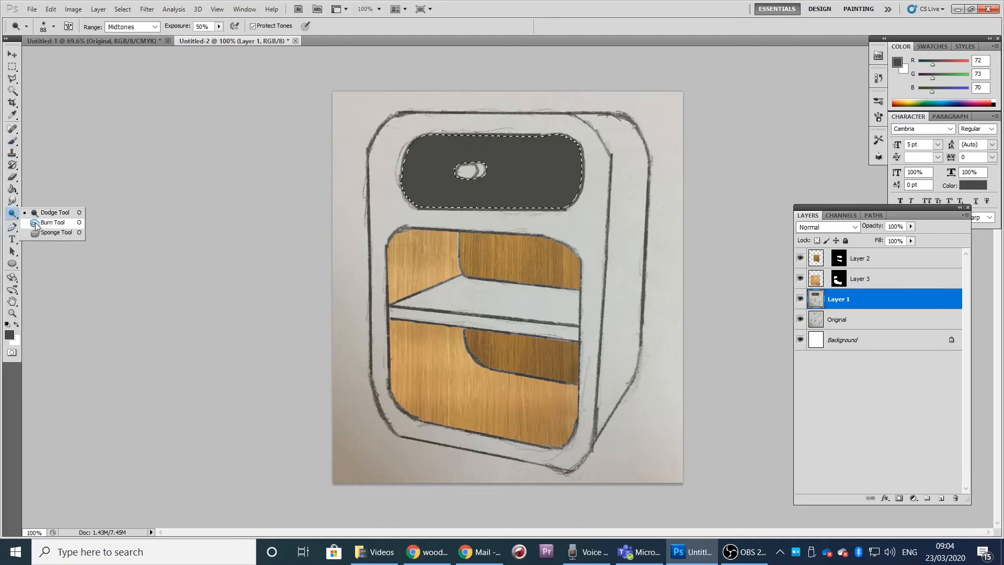
click(52, 213)
mouse_move(332, 135)
mouse_down()
mouse_move(376, 182)
mouse_move(583, 194)
mouse_up()
click(11, 54)
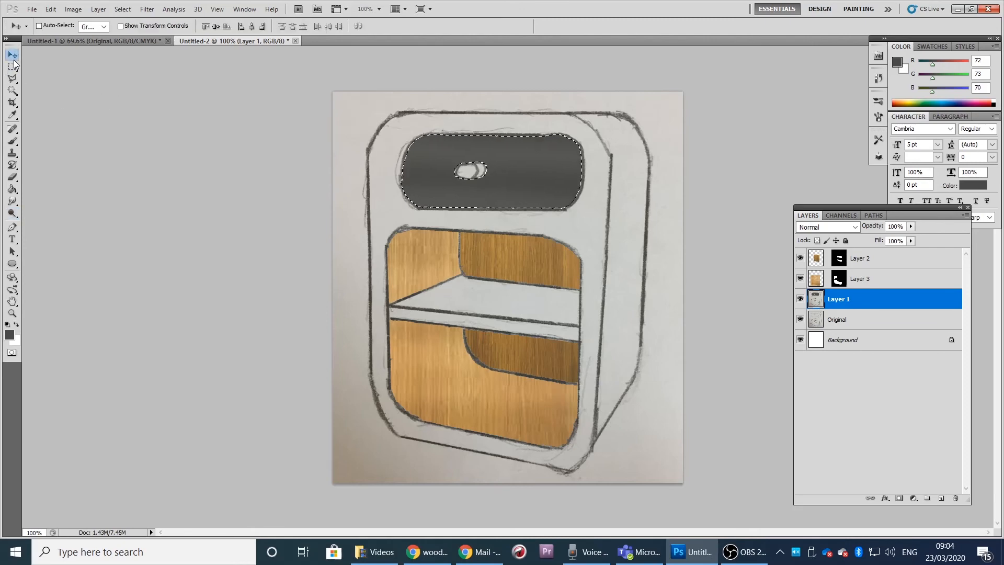
key(ctrl+d)
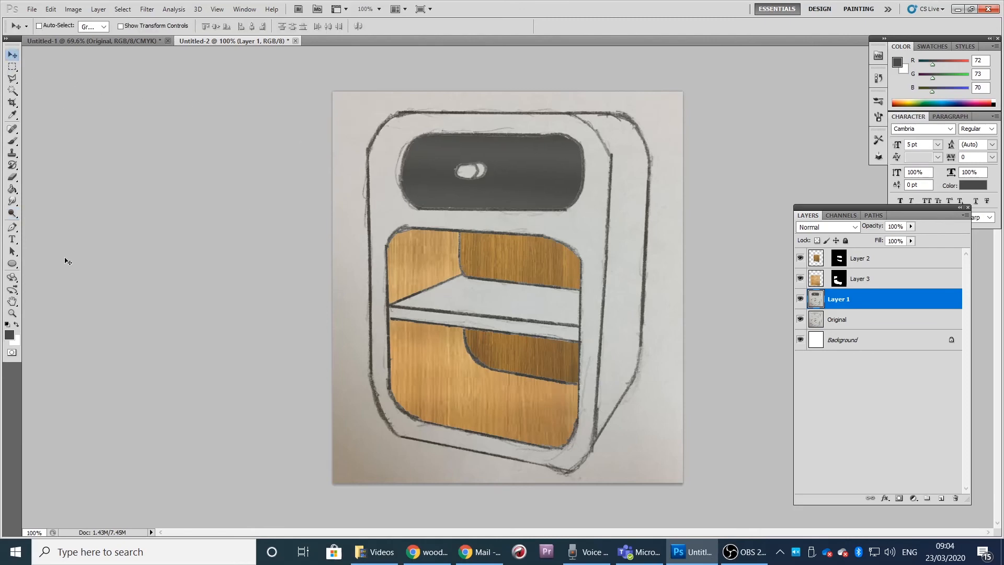
Select both parts of the drawer handle on Layer 1 with the Magic Wand.
click(12, 313)
click(469, 148)
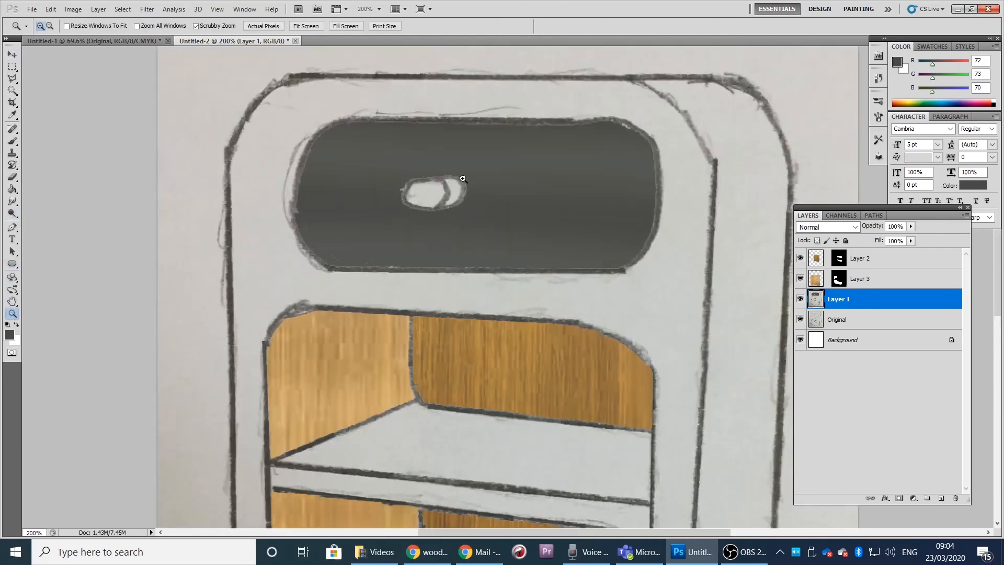
click(455, 173)
click(455, 172)
click(14, 91)
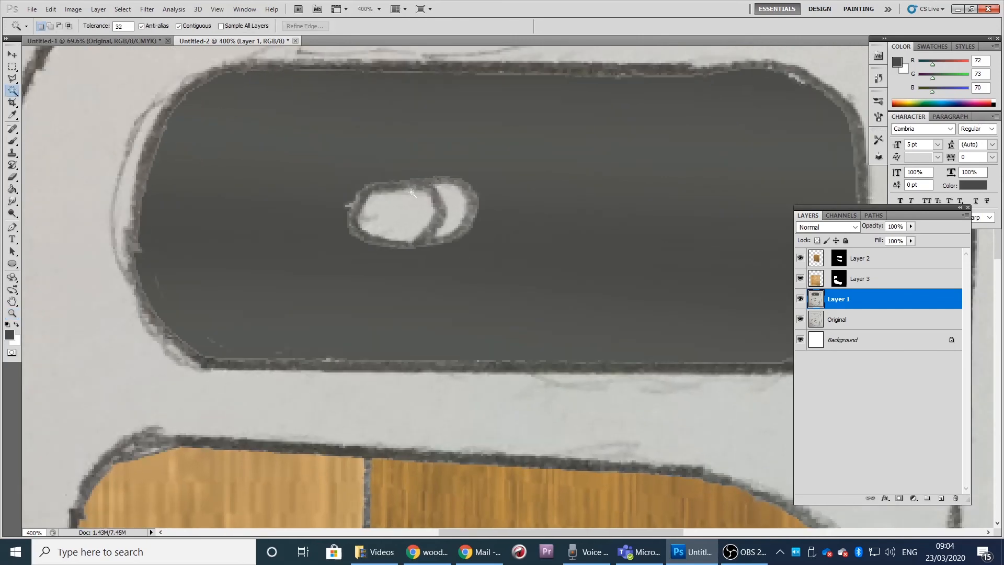
shift+click(456, 220)
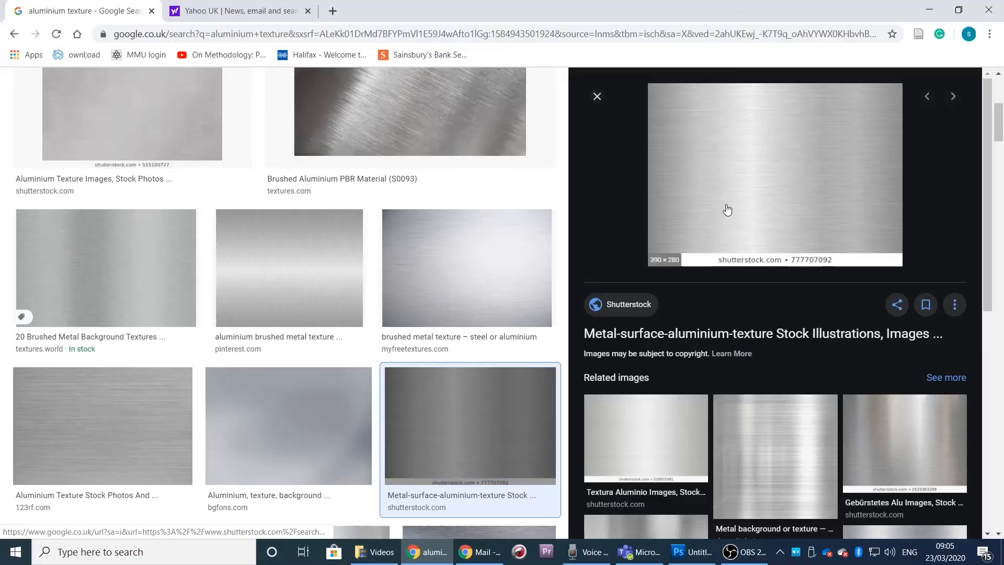
Copy the brushed aluminium texture image in the browser and paste it into the drawer handle selection in Photoshop.
right_click(741, 204)
click(774, 349)
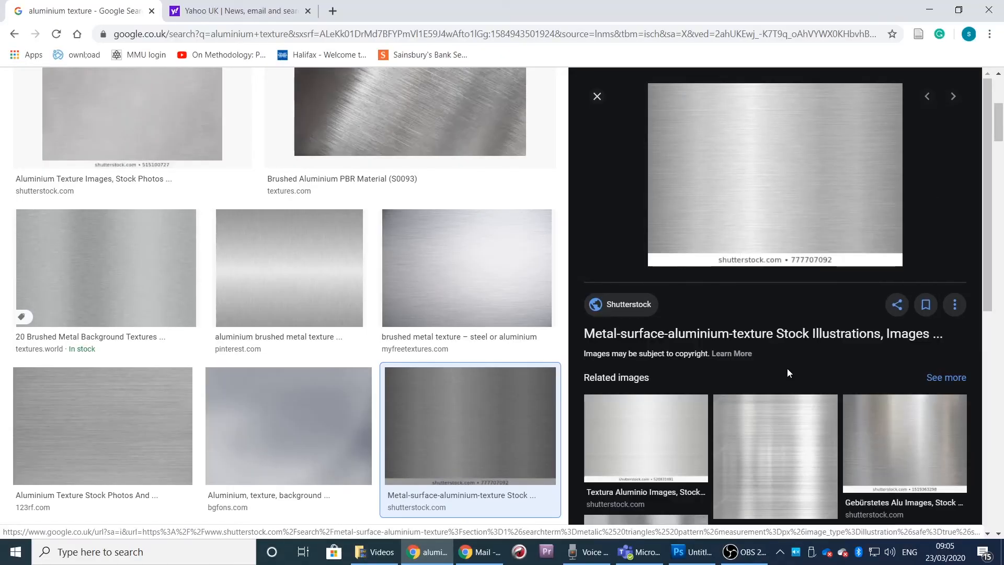
click(695, 551)
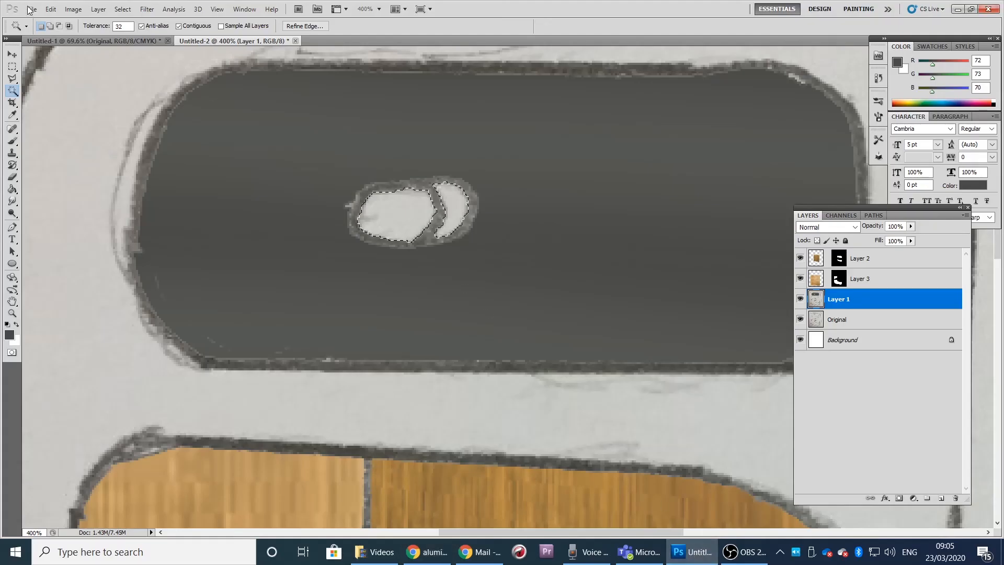
click(54, 10)
mouse_move(172, 135)
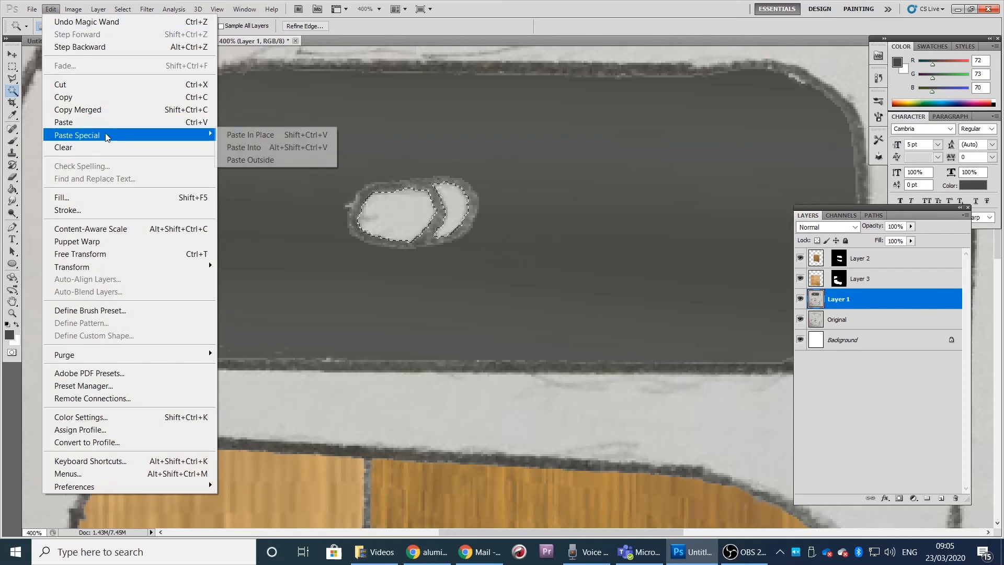
click(246, 148)
key(Return)
key(w)
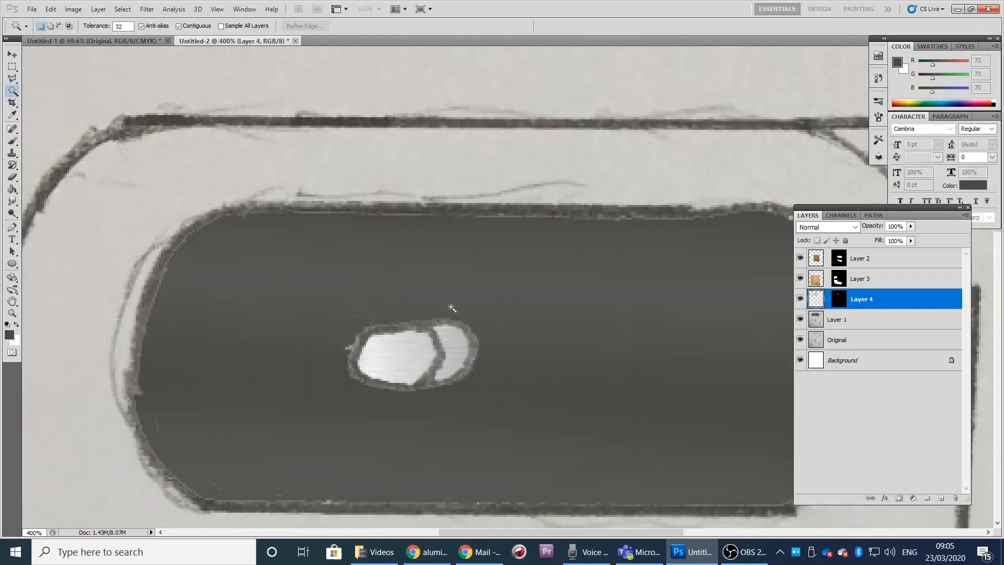
Darken the aluminium texture on the drawer handle in Layer 4 with the Burn tool, especially its side part.
click(13, 214)
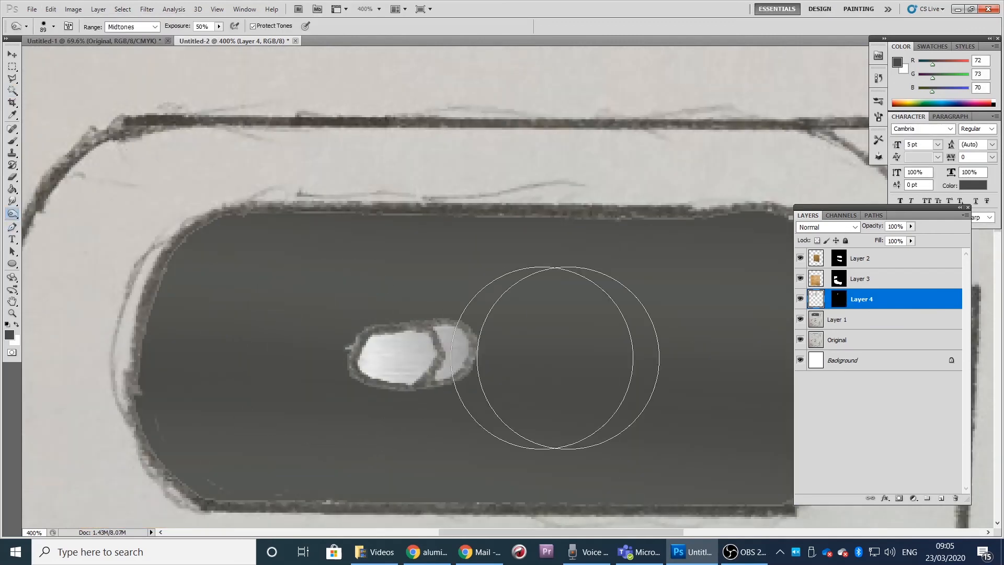
drag(193, 342, 606, 361)
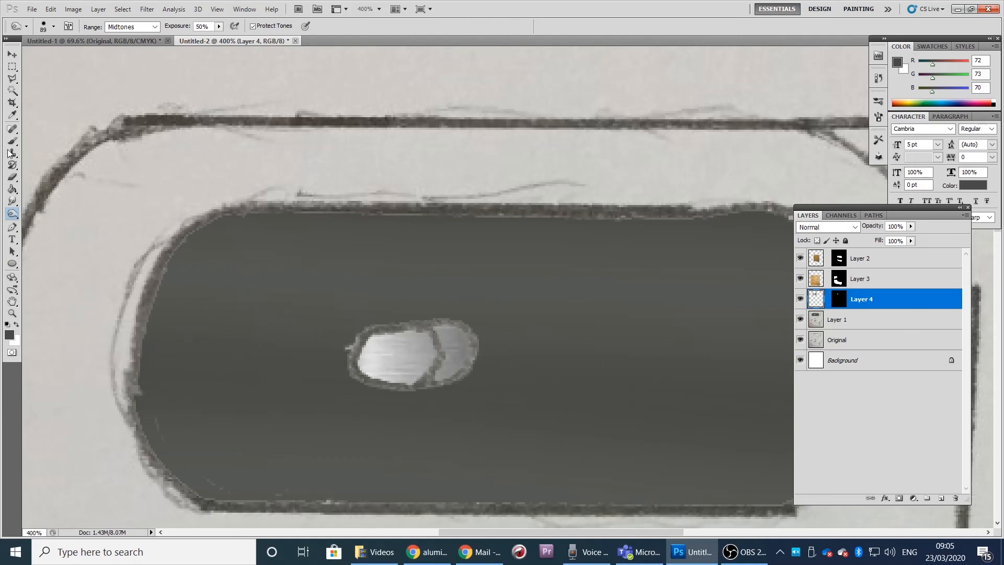
key(ctrl+0)
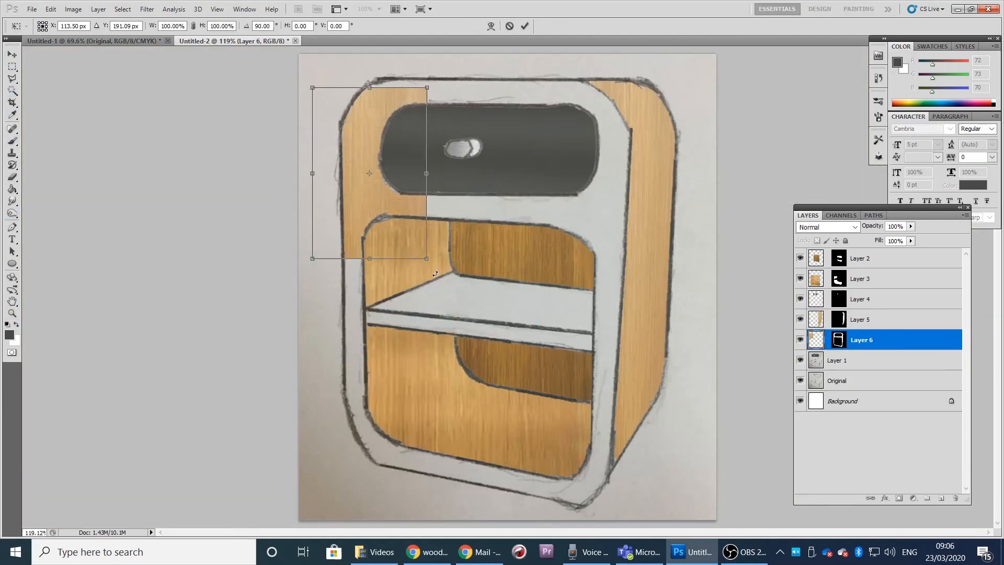
Apply the front frame texture's transform, and burn the wood darker on the front frame in Layer 6 and the outer side in Layer 5.
key(Return)
click(12, 214)
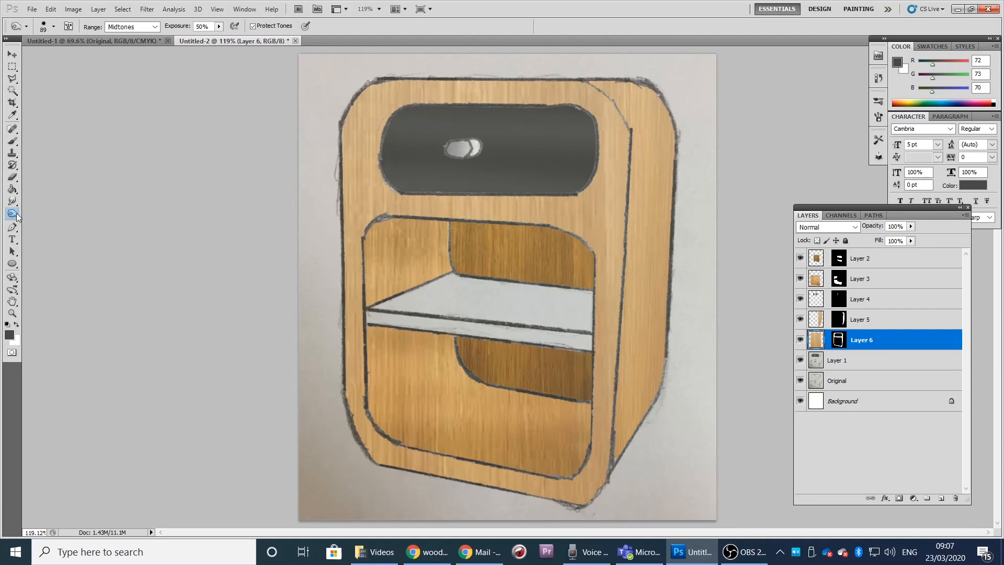
mouse_move(367, 147)
mouse_down()
mouse_move(442, 441)
mouse_move(591, 460)
mouse_up()
click(861, 319)
mouse_move(635, 418)
mouse_down()
mouse_move(624, 22)
mouse_move(641, 407)
mouse_up()
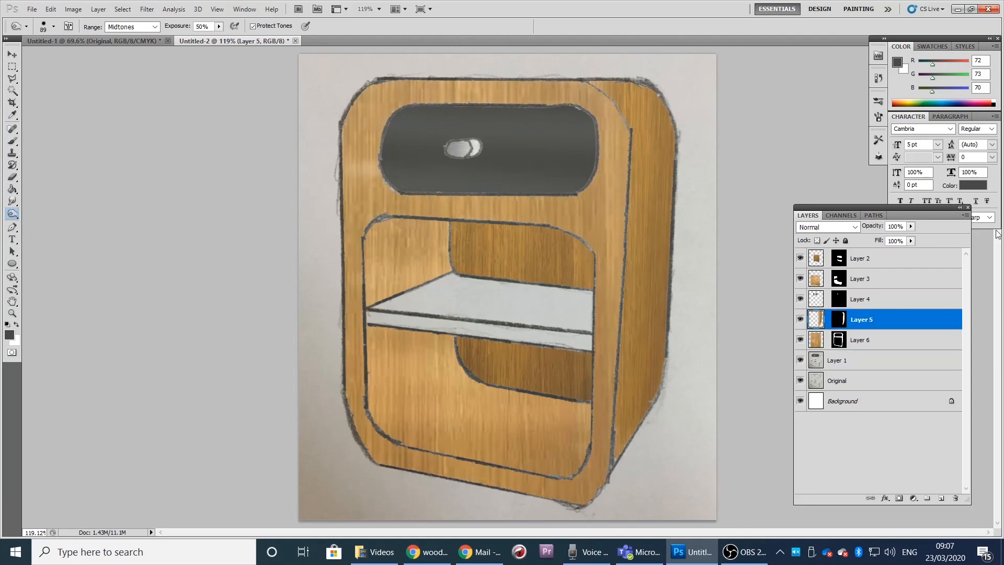
Select the top surface of the shelf with the Magic Wand.
click(13, 91)
click(541, 318)
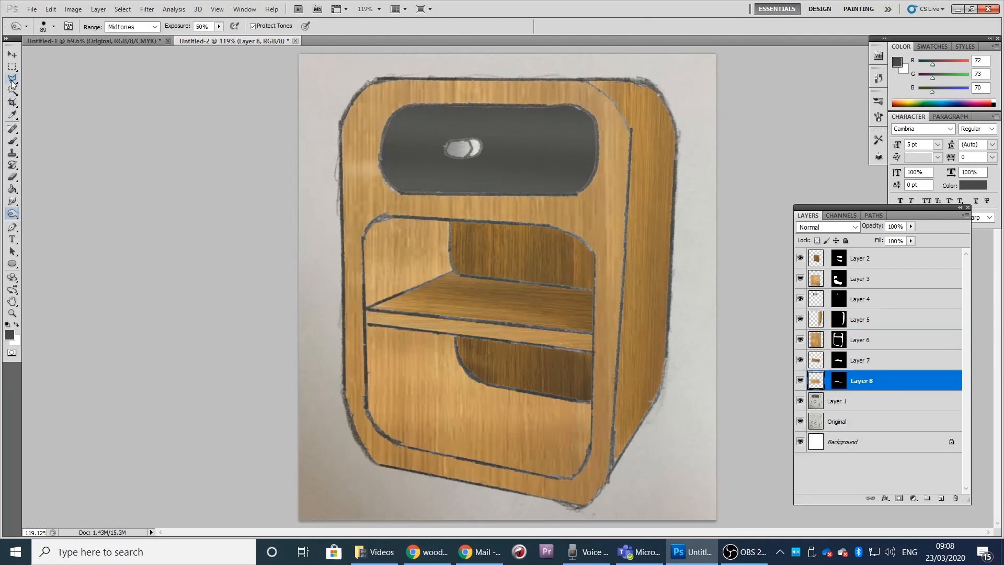